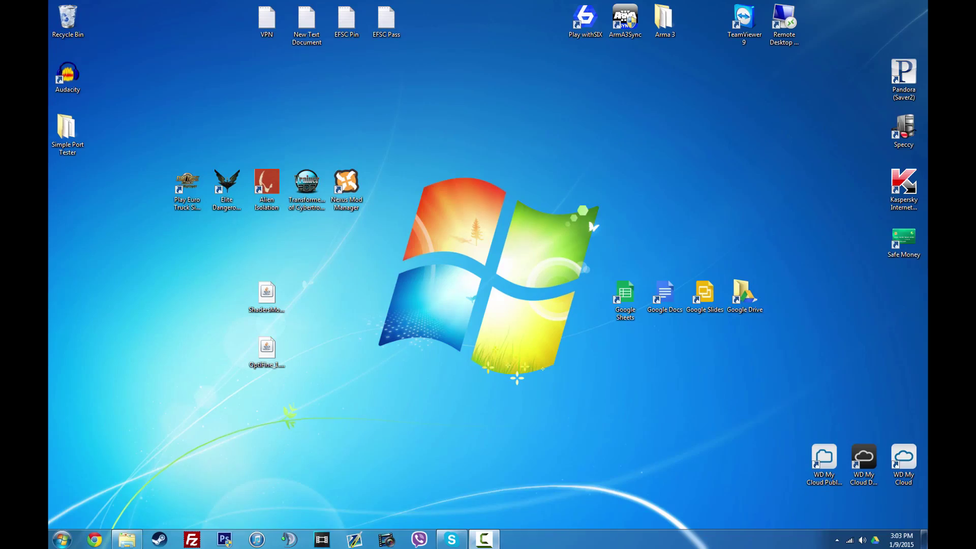
# Select just the ShadersMod installer on the desktop and bring up the Start menu
pyautogui.moveTo(193, 243)
pyautogui.mouseDown()
pyautogui.moveTo(266, 312)
pyautogui.moveTo(376, 445)
pyautogui.mouseUp()
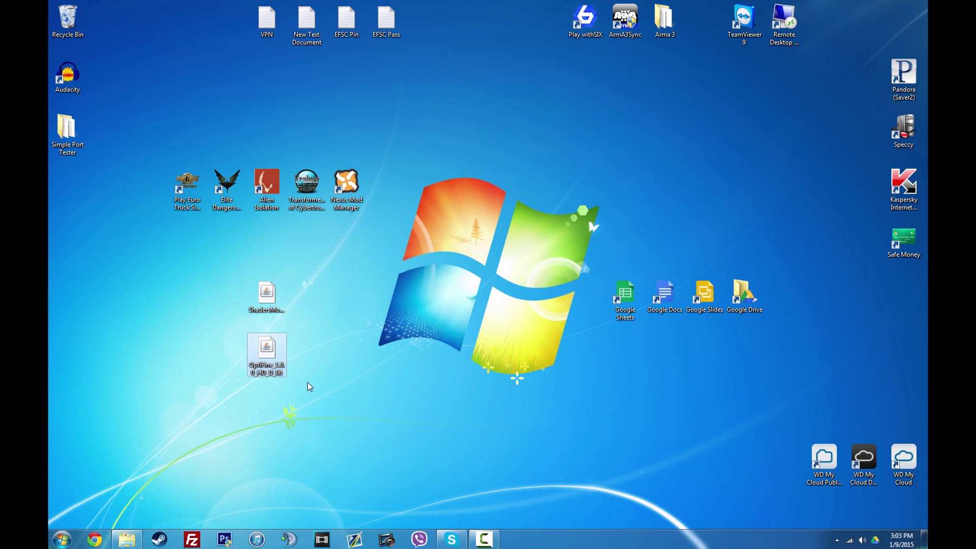
pyautogui.click(274, 301)
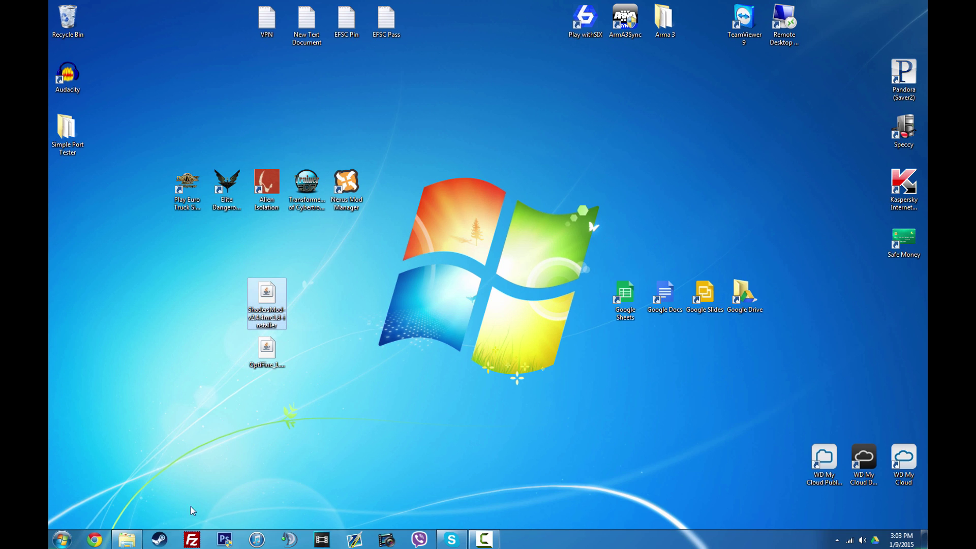
pyautogui.click(61, 538)
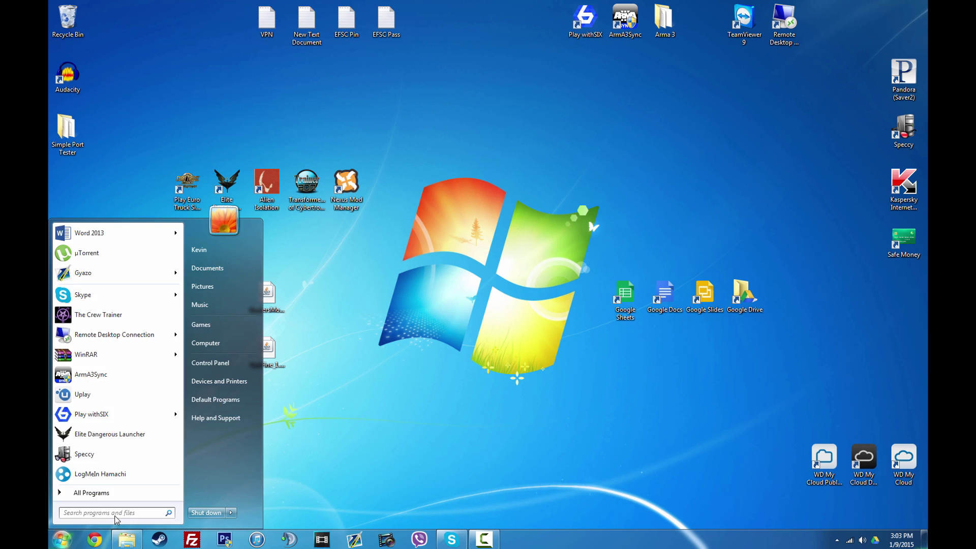
# Search %appdata and browse to .minecraft\versions, selecting the 1.8 folder
pyautogui.write('%')
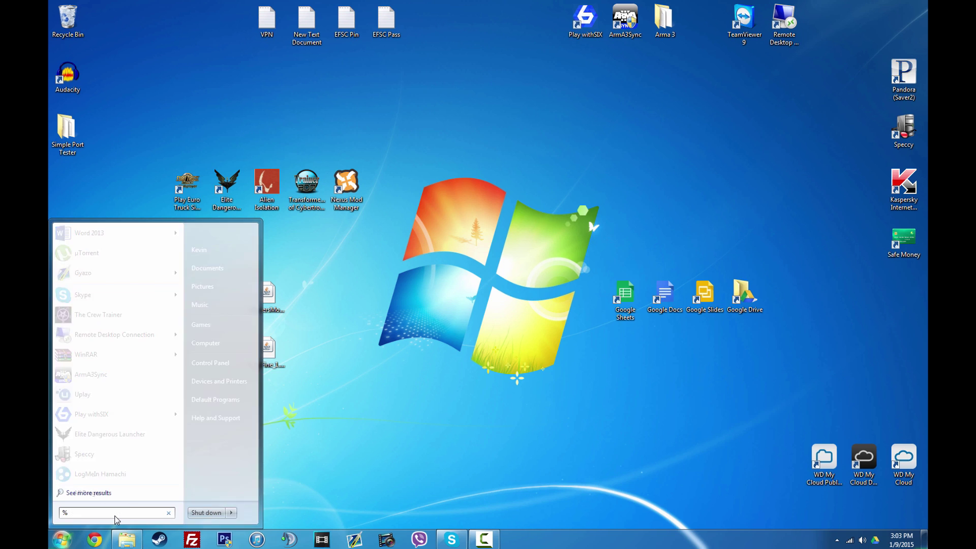
pyautogui.write('appdata')
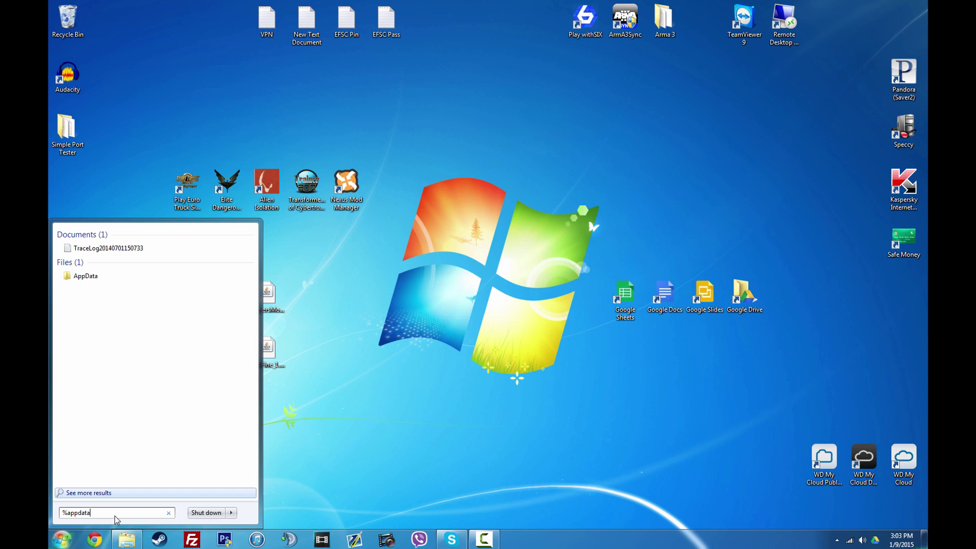
pyautogui.press('Return')
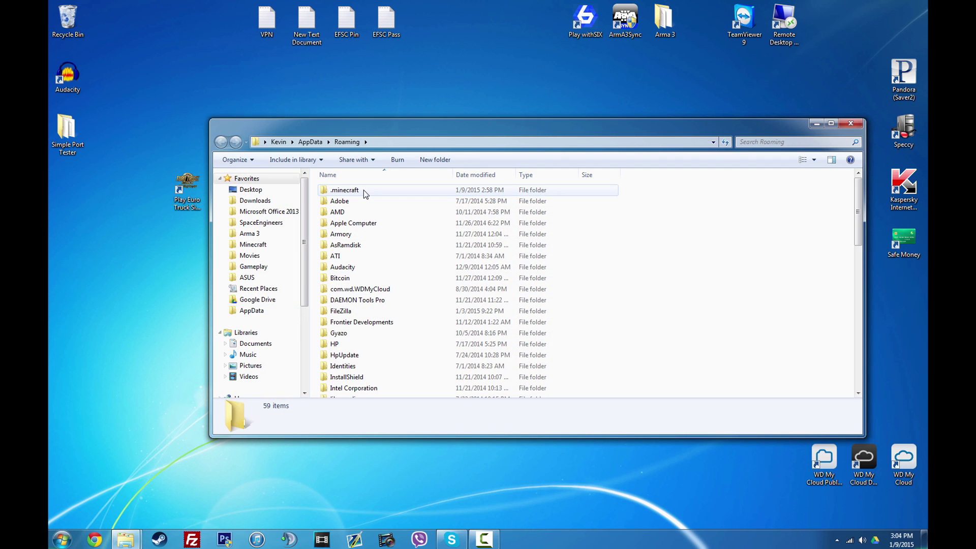
pyautogui.doubleClick(364, 191)
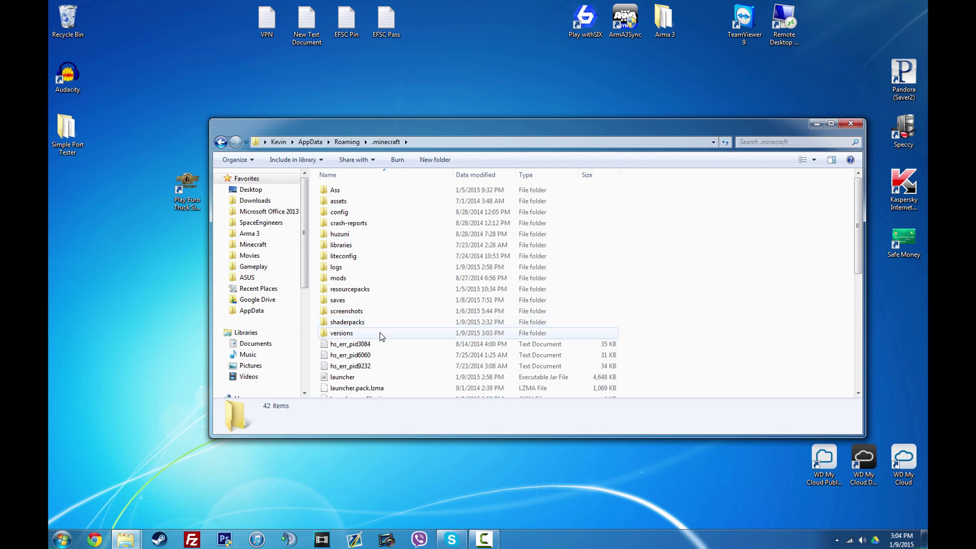
pyautogui.doubleClick(380, 332)
pyautogui.click(336, 190)
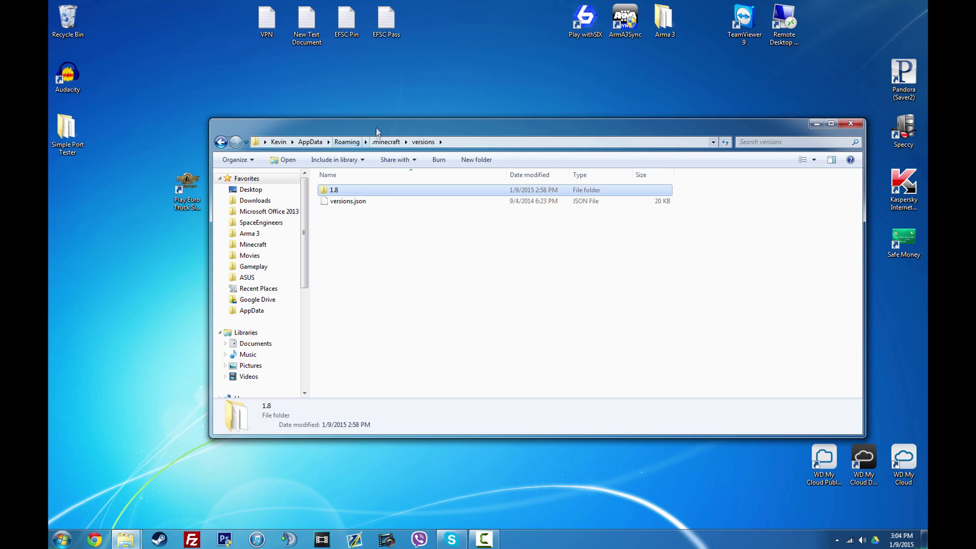
# Move Explorer aside and shift both installer icons left, then select the OptiFine installer
pyautogui.moveTo(377, 131)
pyautogui.mouseDown()
pyautogui.moveTo(422, 129)
pyautogui.moveTo(434, 56)
pyautogui.moveTo(458, 140)
pyautogui.mouseUp()
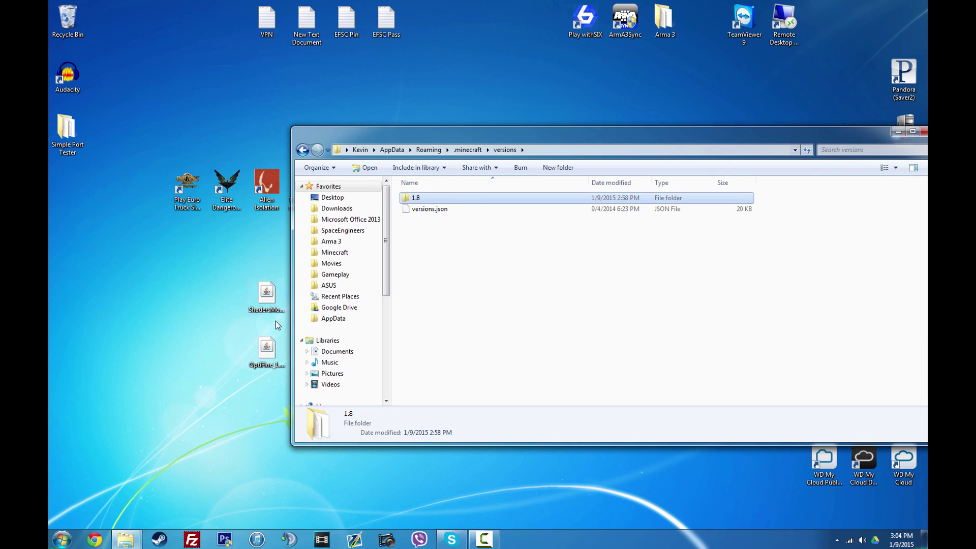
pyautogui.moveTo(277, 325); pyautogui.dragTo(215, 248)
pyautogui.moveTo(267, 356); pyautogui.dragTo(188, 356)
pyautogui.click(188, 356)
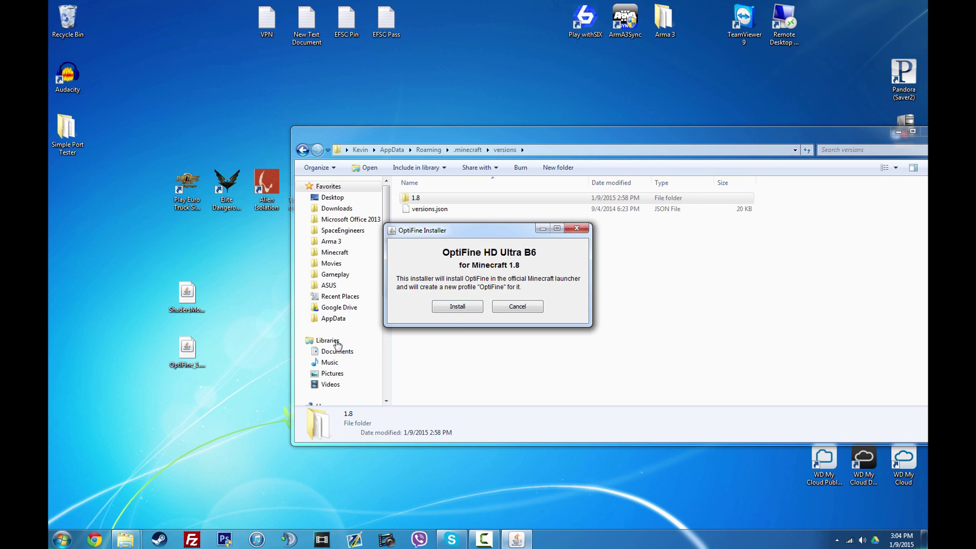
# Install OptiFine HD Ultra B6 and open the new 1.8-OptiFine_HD_U_B6 folder
pyautogui.click(454, 308)
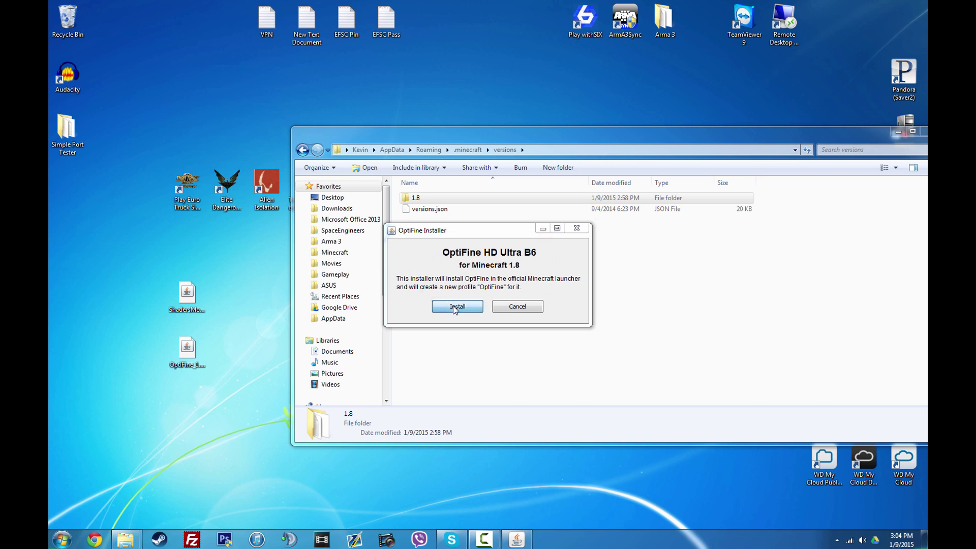
pyautogui.click(487, 278)
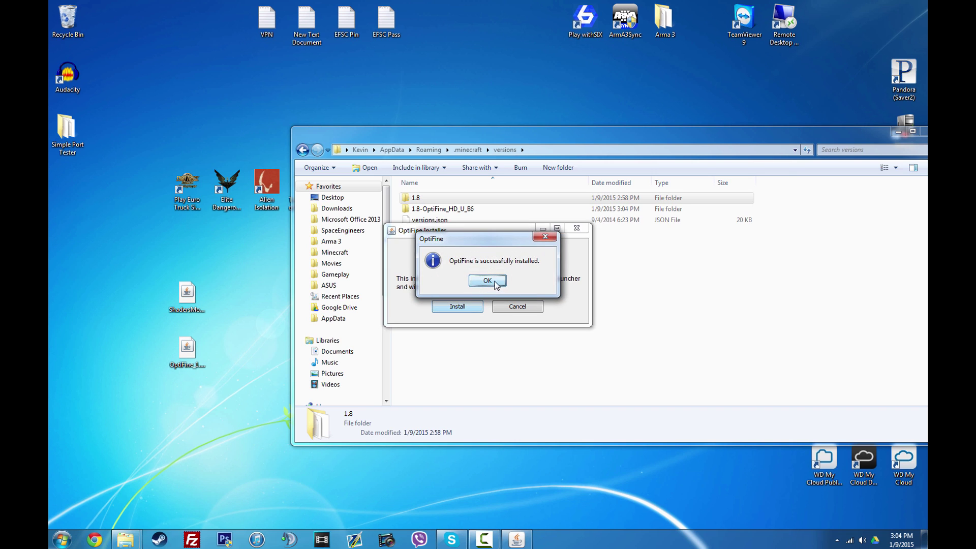
pyautogui.click(422, 213)
pyautogui.doubleClick(449, 209)
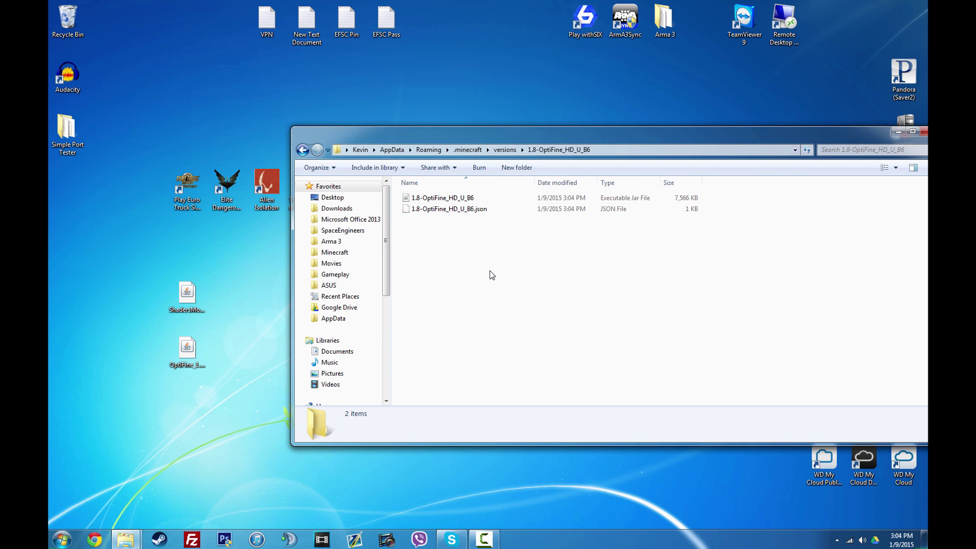
# Copy the OptiFine jar and json into the 1.8 folder and delete the original 1.8 files
pyautogui.moveTo(511, 263); pyautogui.dragTo(397, 193)
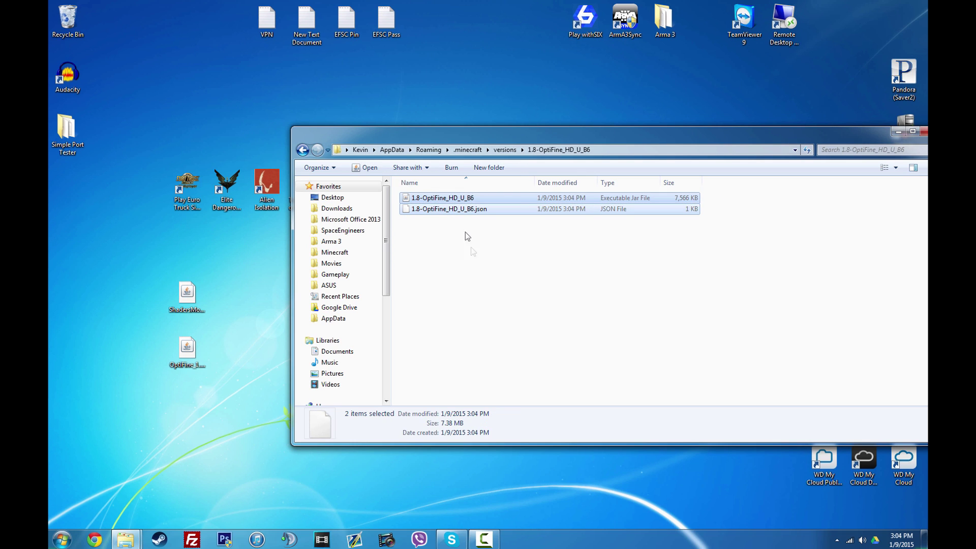
pyautogui.press('BackSpace')
pyautogui.press('BackSpace')
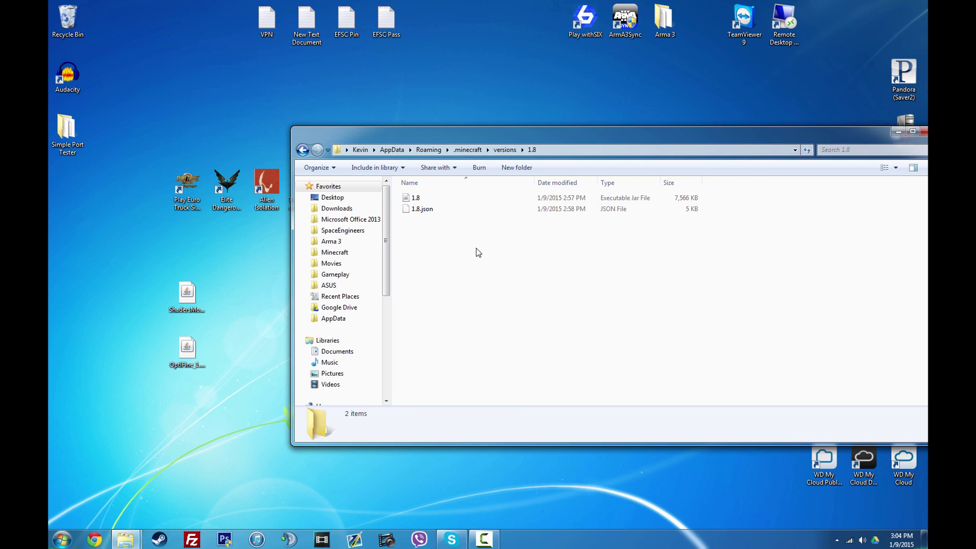
pyautogui.hotkey('ctrl', 'v')
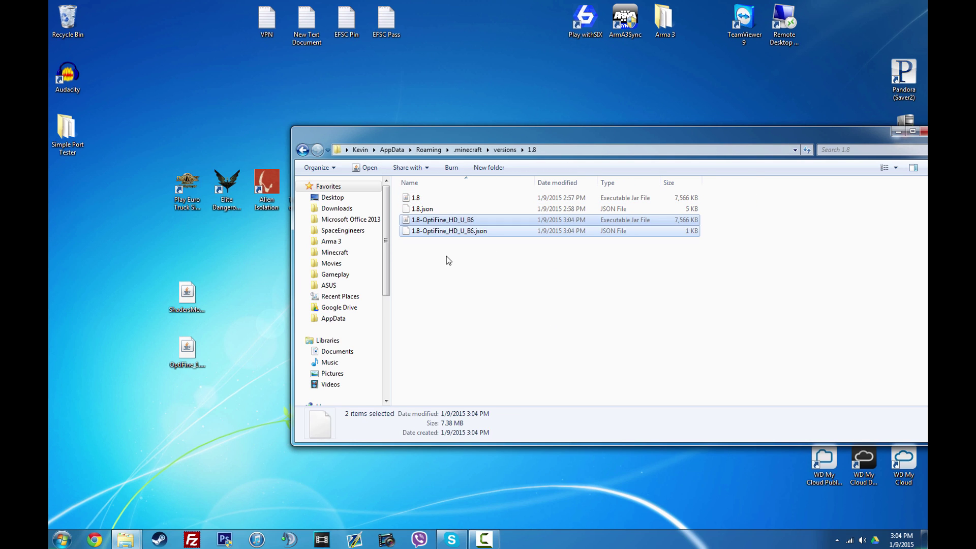
pyautogui.click(426, 232)
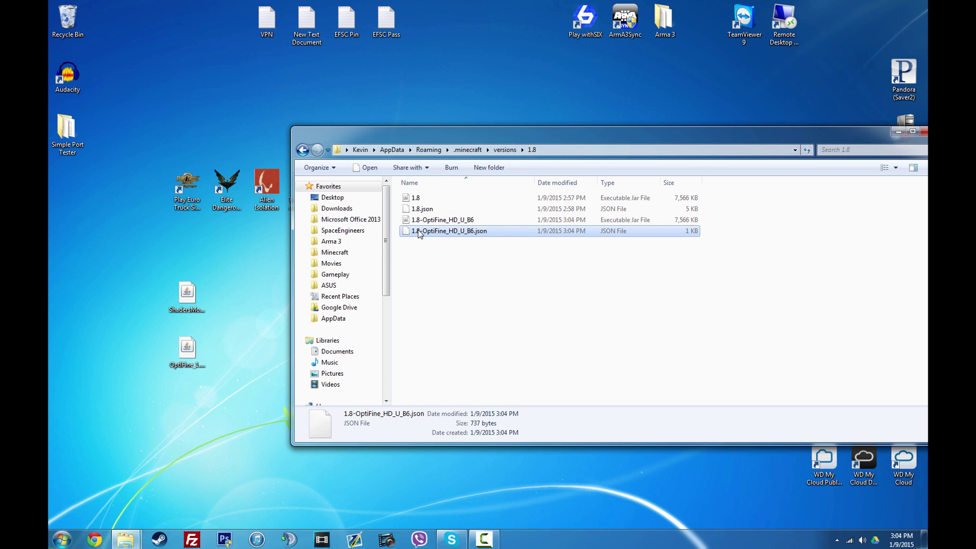
pyautogui.click(420, 224)
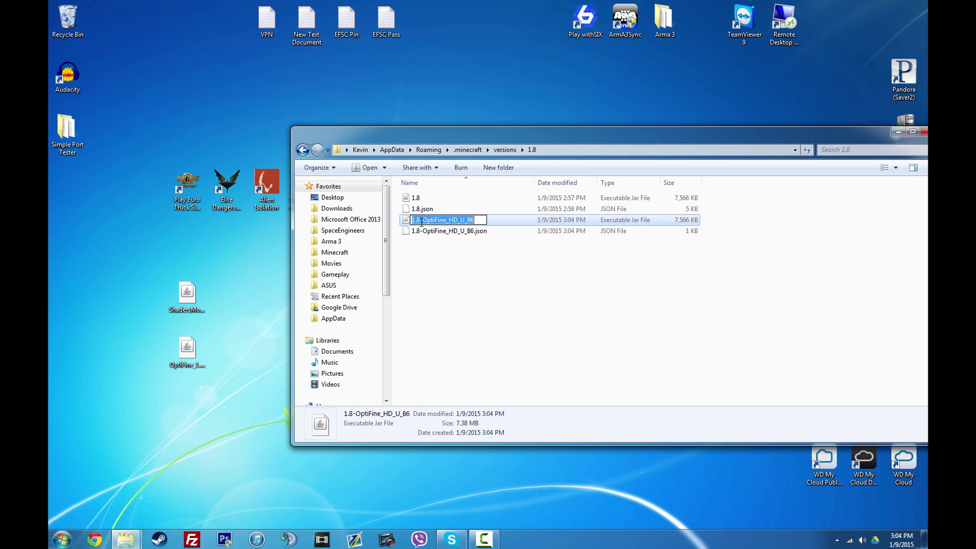
pyautogui.click(422, 209)
pyautogui.moveTo(727, 196); pyautogui.dragTo(678, 214)
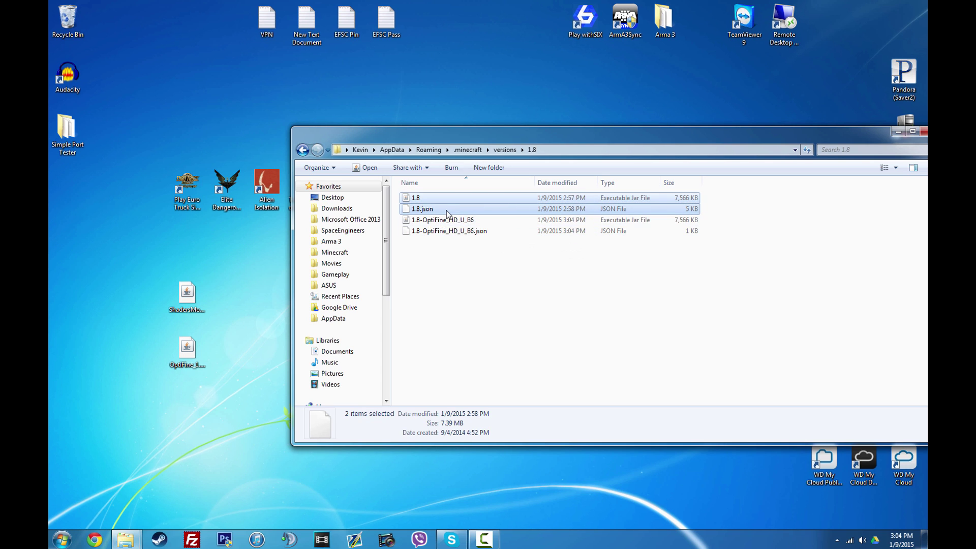
pyautogui.press('Delete')
pyautogui.press('Return')
# Rename the OptiFine files to 1.8 and 1.8.json, then return to versions
pyautogui.click(419, 202)
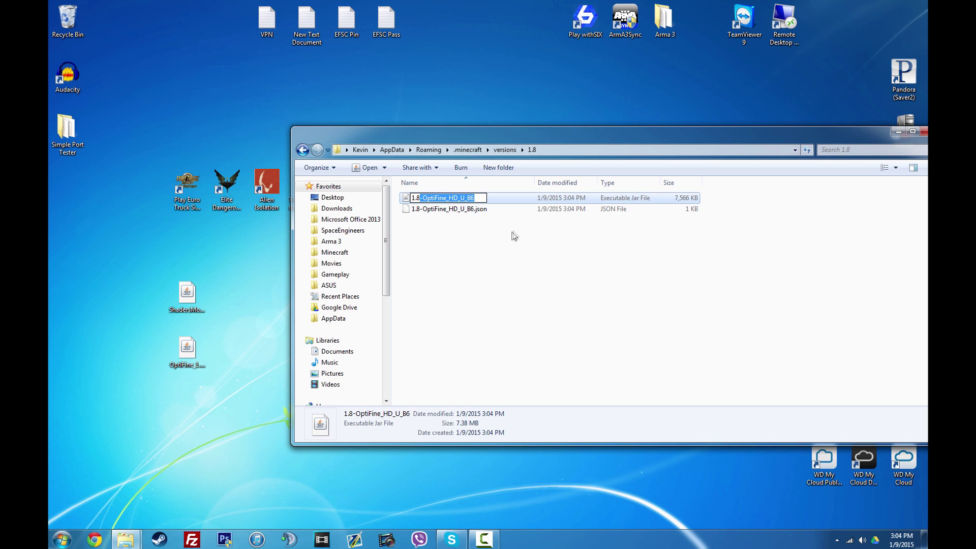
pyautogui.press('Delete')
pyautogui.click(426, 212)
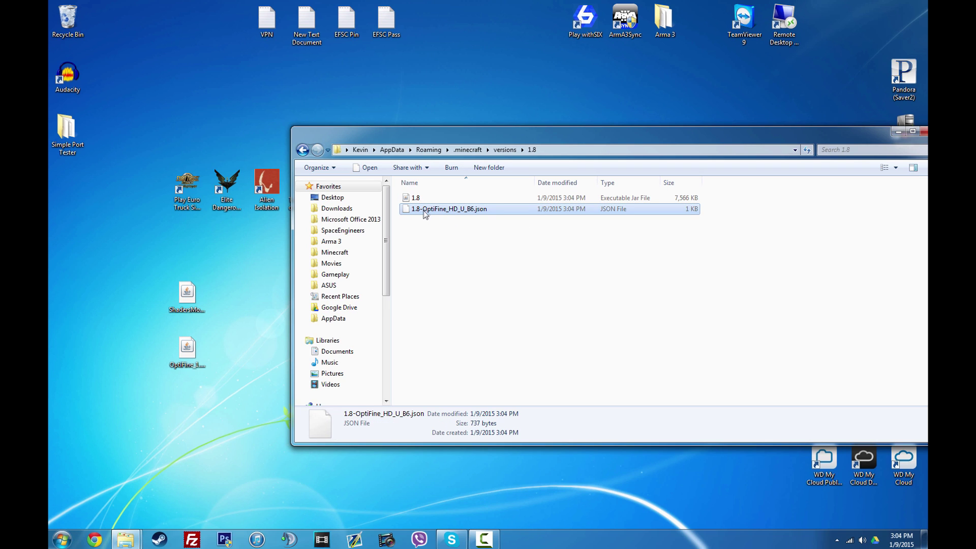
pyautogui.click(422, 209)
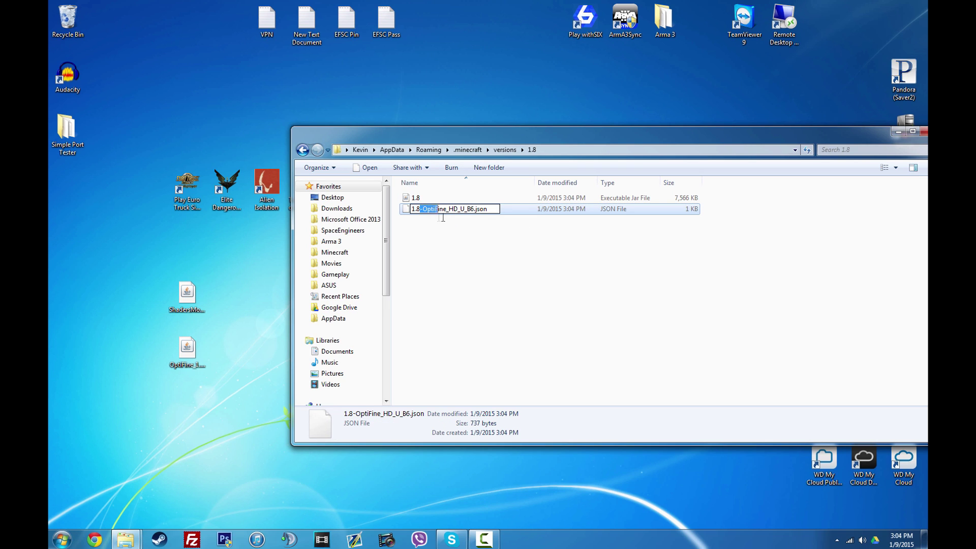
pyautogui.press('Delete')
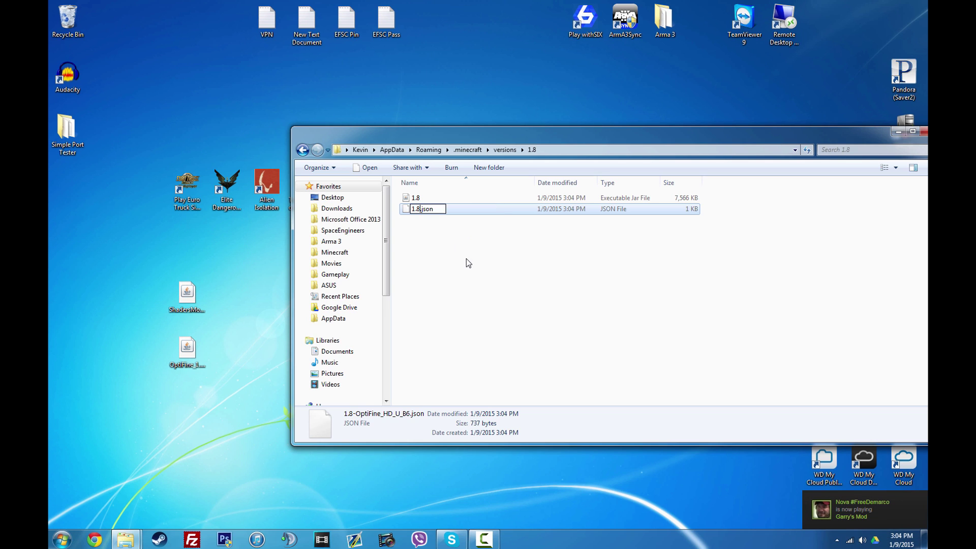
pyautogui.click(466, 258)
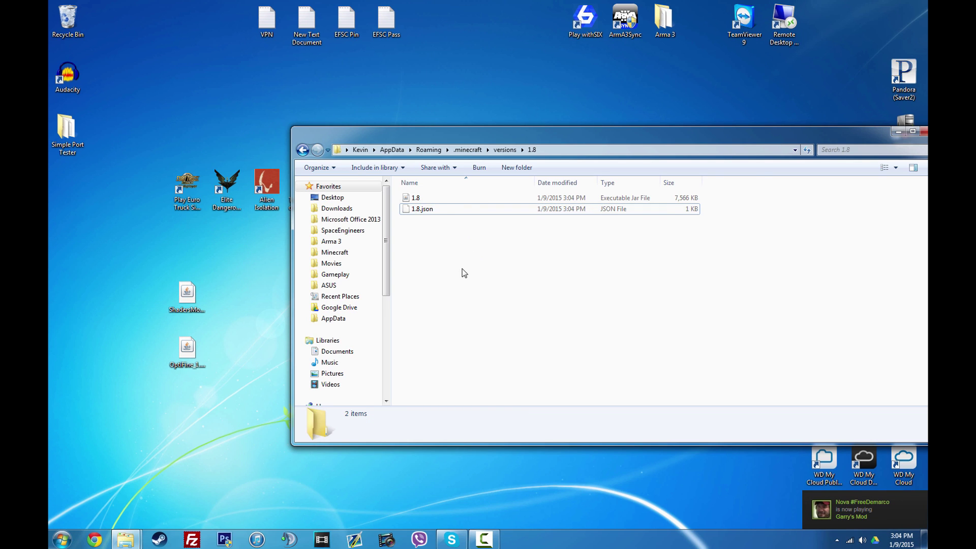
pyautogui.press('BackSpace')
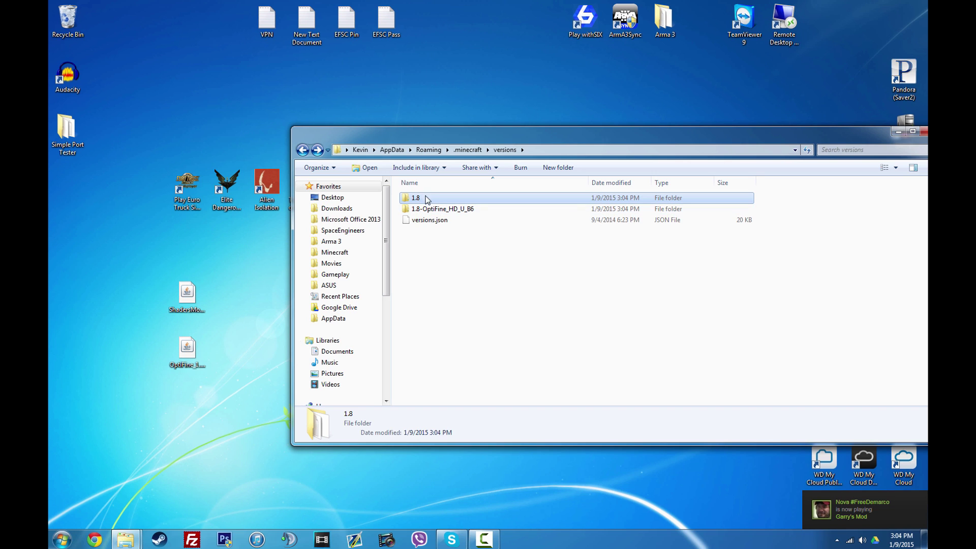
# Run the ShadersMod installer into .minecraft, accepting the ASM license and completion message
pyautogui.doubleClick(419, 201)
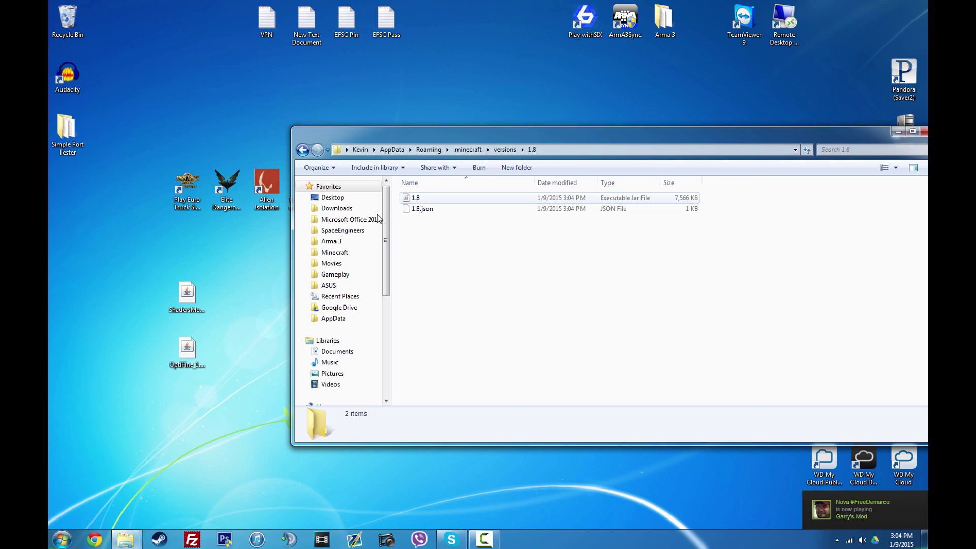
pyautogui.doubleClick(194, 298)
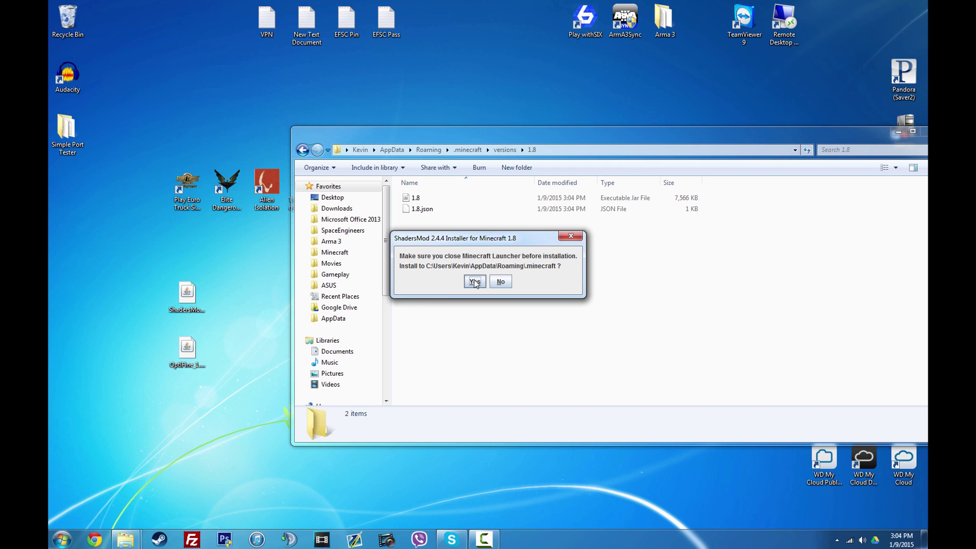
pyautogui.click(475, 283)
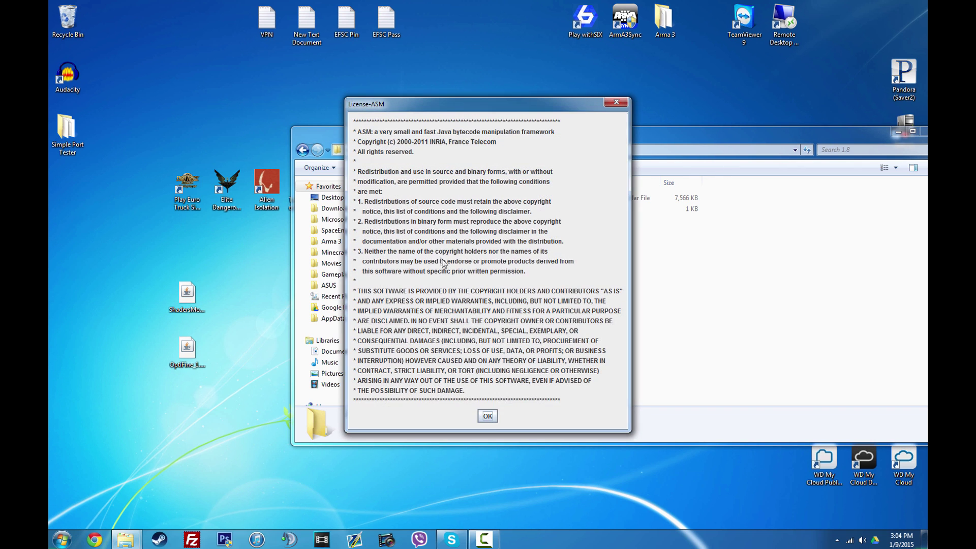
pyautogui.click(488, 417)
pyautogui.click(487, 288)
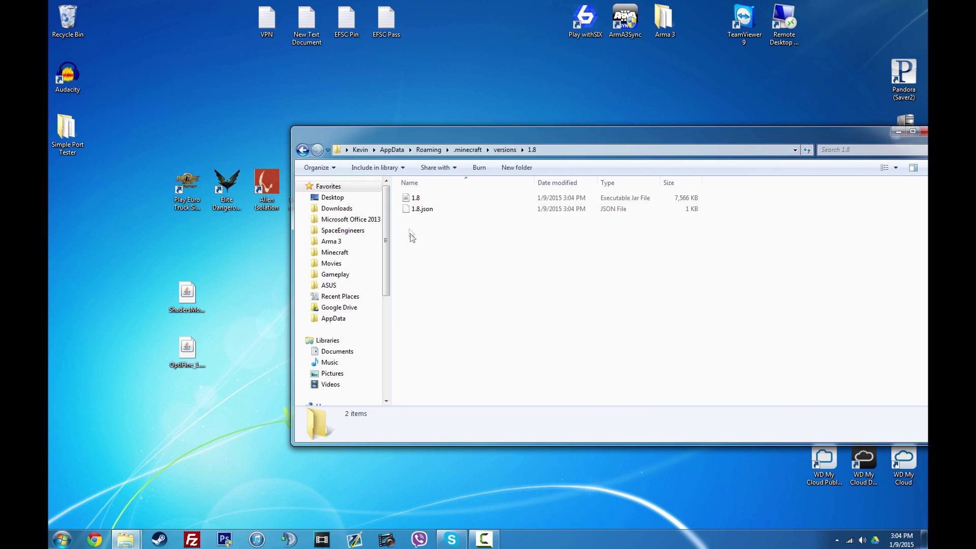
# Inspect the new 1.8-ShadersMod2.4.4 folder and the 1.8 folder contents in versions
pyautogui.press('BackSpace')
pyautogui.click(437, 224)
pyautogui.doubleClick(438, 224)
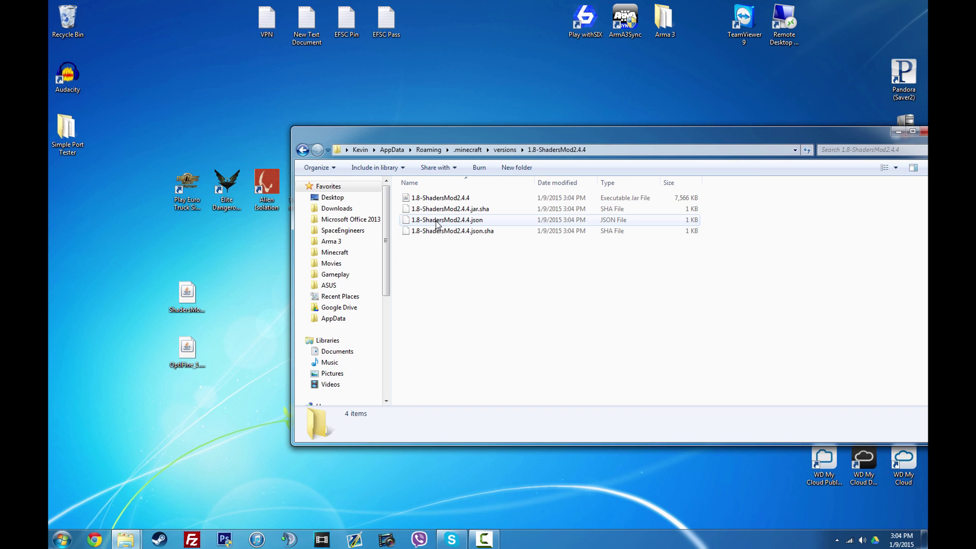
pyautogui.press('BackSpace')
pyautogui.doubleClick(425, 199)
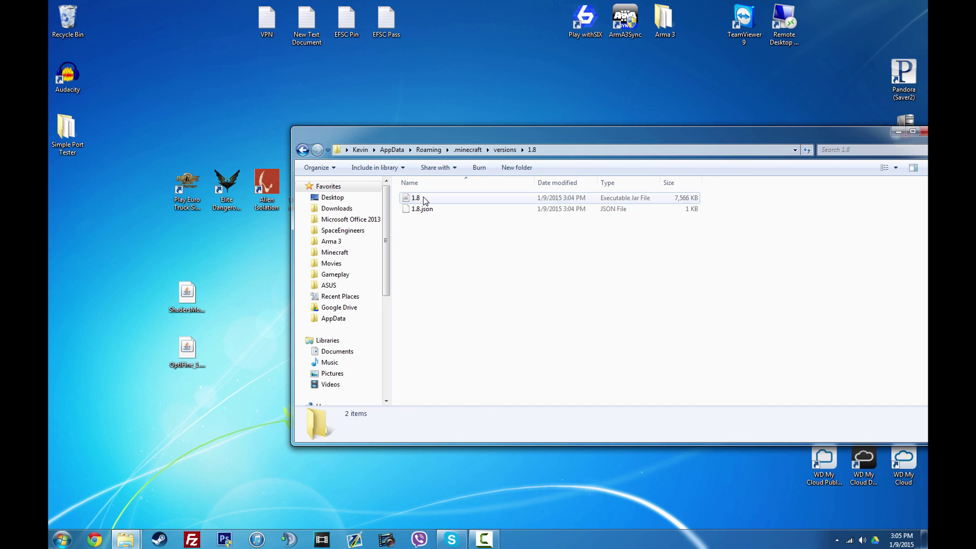
pyautogui.click(425, 199)
pyautogui.press('BackSpace')
pyautogui.click(427, 229)
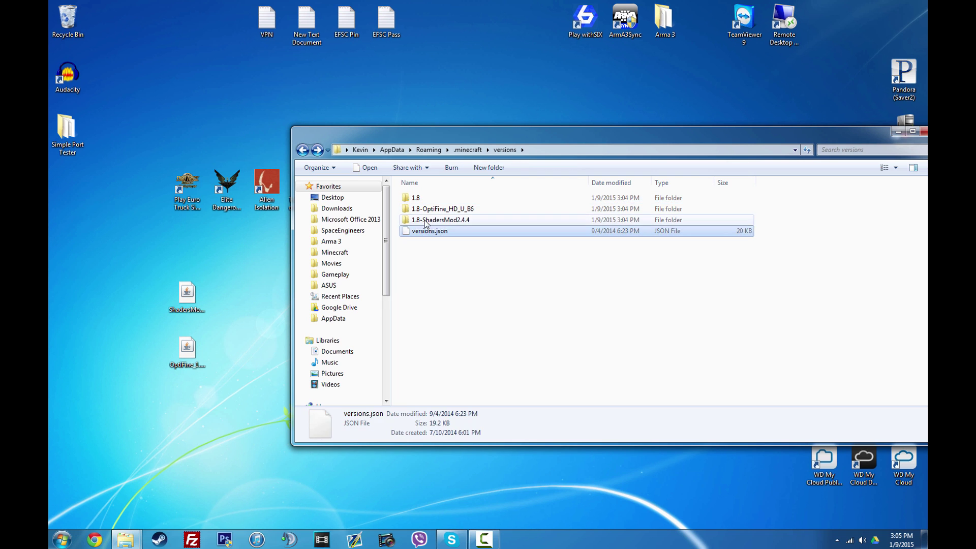
pyautogui.doubleClick(428, 220)
pyautogui.press('BackSpace')
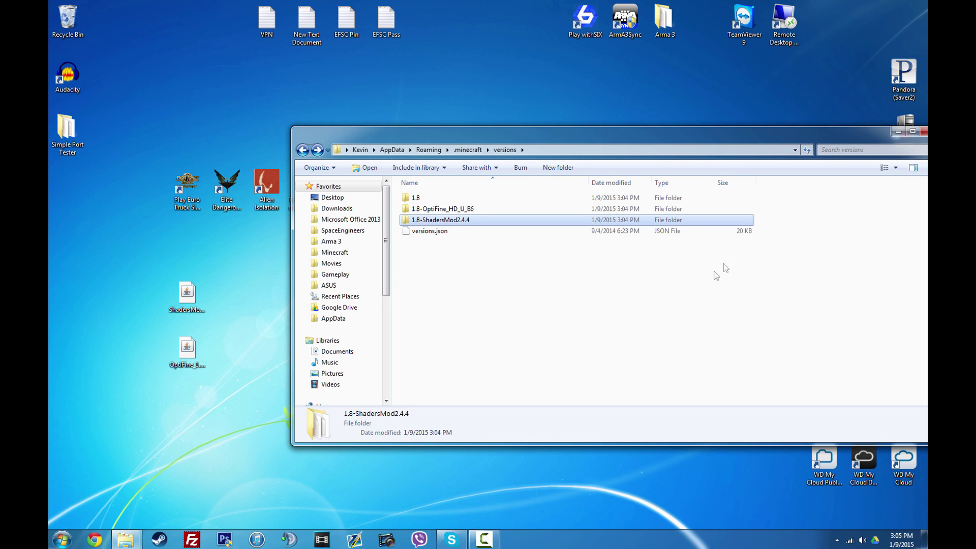
# Reposition Explorer, start the Minecraft launcher from drive F, and review the profile list
pyautogui.moveTo(842, 141); pyautogui.dragTo(757, 134)
pyautogui.moveTo(641, 121)
pyautogui.mouseDown()
pyautogui.moveTo(642, 137)
pyautogui.moveTo(641, 86)
pyautogui.moveTo(755, 101)
pyautogui.moveTo(770, 122)
pyautogui.mouseUp()
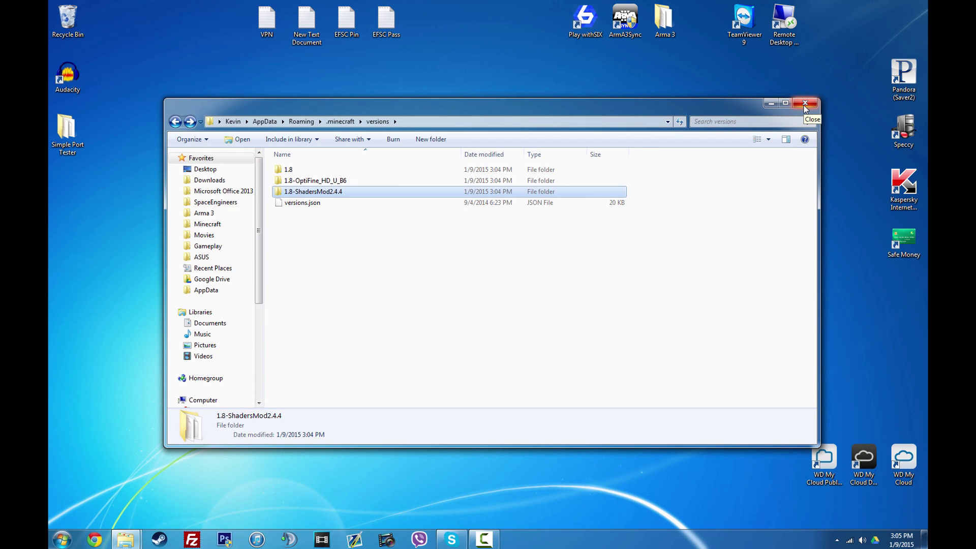
pyautogui.click(213, 224)
pyautogui.doubleClick(287, 214)
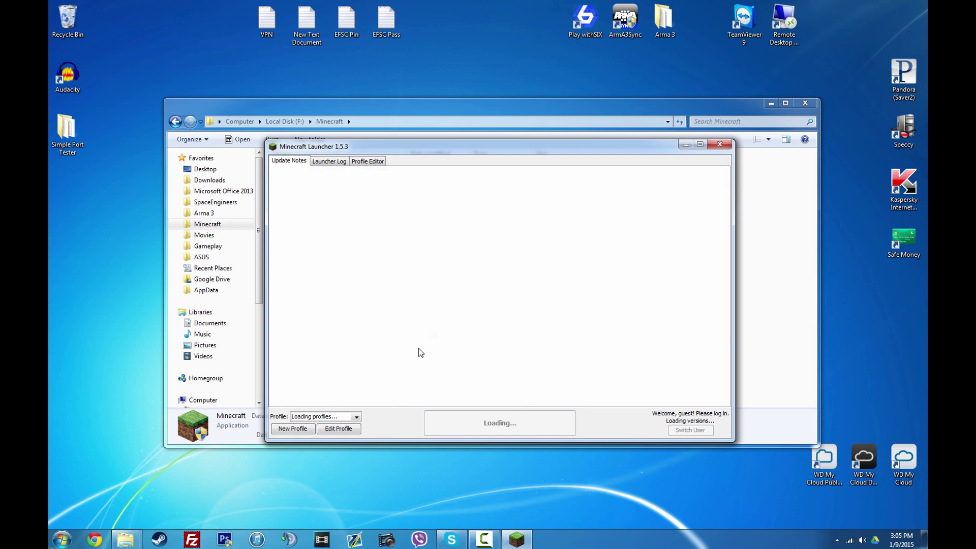
pyautogui.click(314, 418)
# Confirm the 1.8-ShadersMod profile uses 1.8-ShadersMod2.4.4, save it, and Play
pyautogui.click(313, 419)
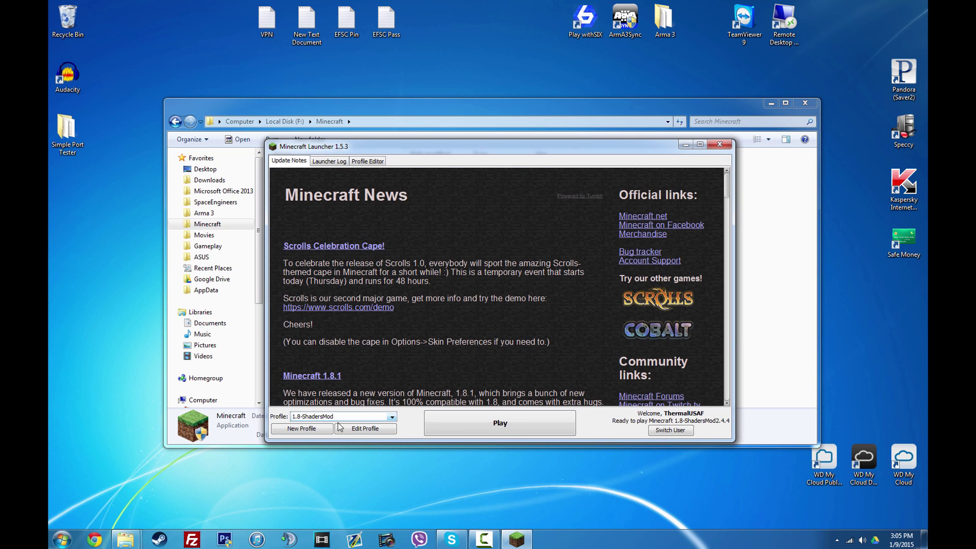
pyautogui.click(361, 430)
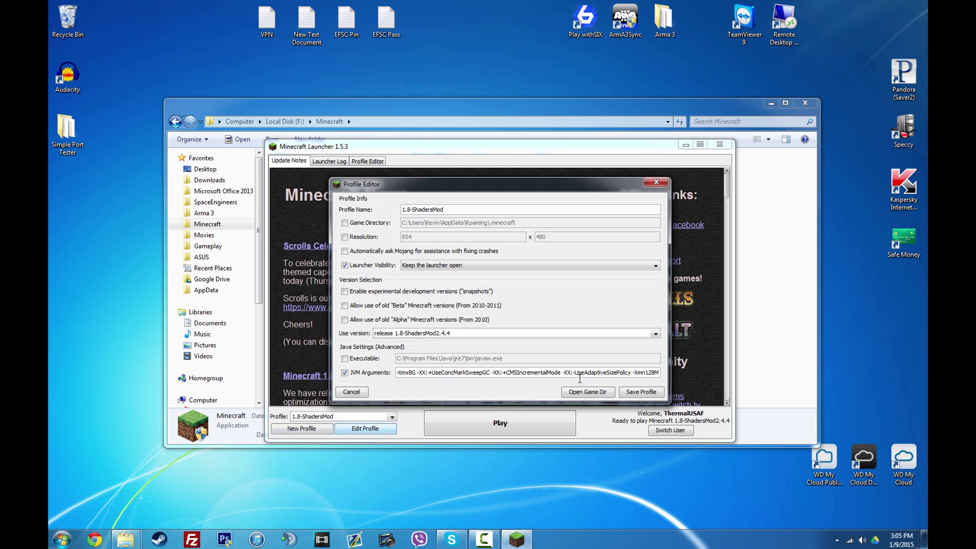
pyautogui.click(632, 394)
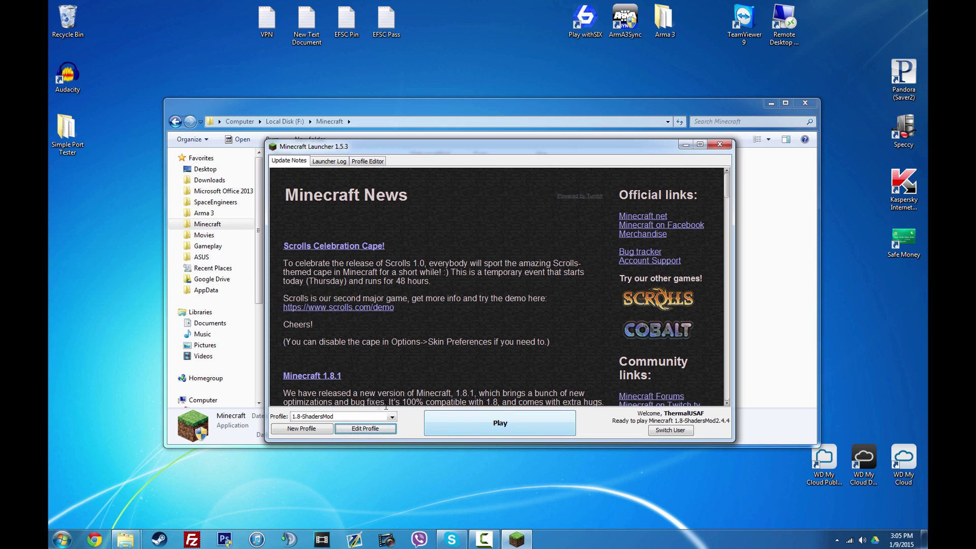
pyautogui.click(501, 428)
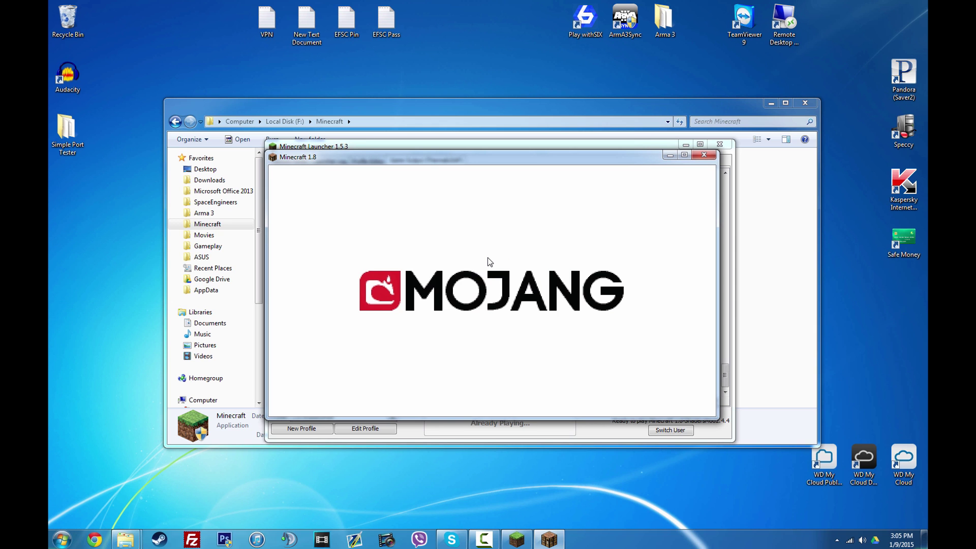
# Maximize the game window and cycle Connected Textures to Fancy in Quality settings
pyautogui.click(445, 379)
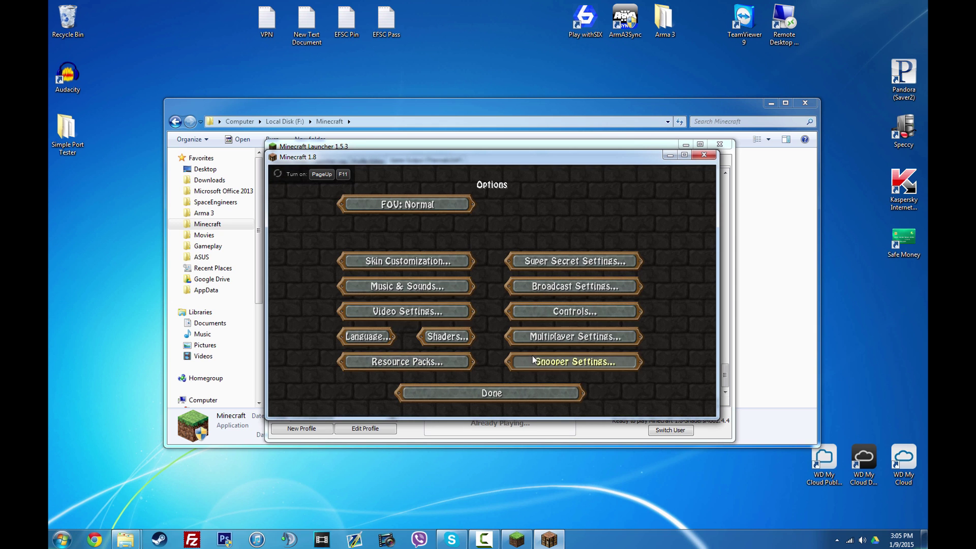
pyautogui.click(684, 155)
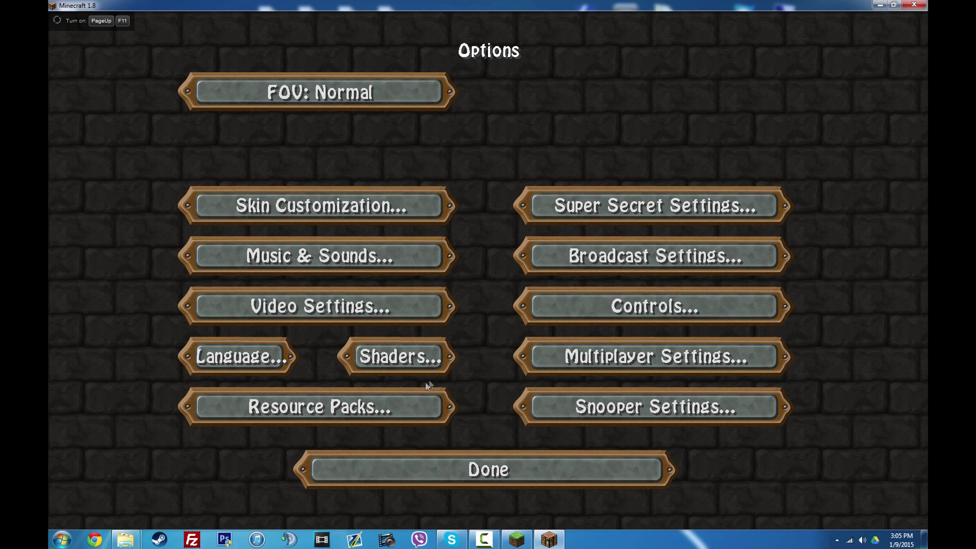
pyautogui.click(384, 322)
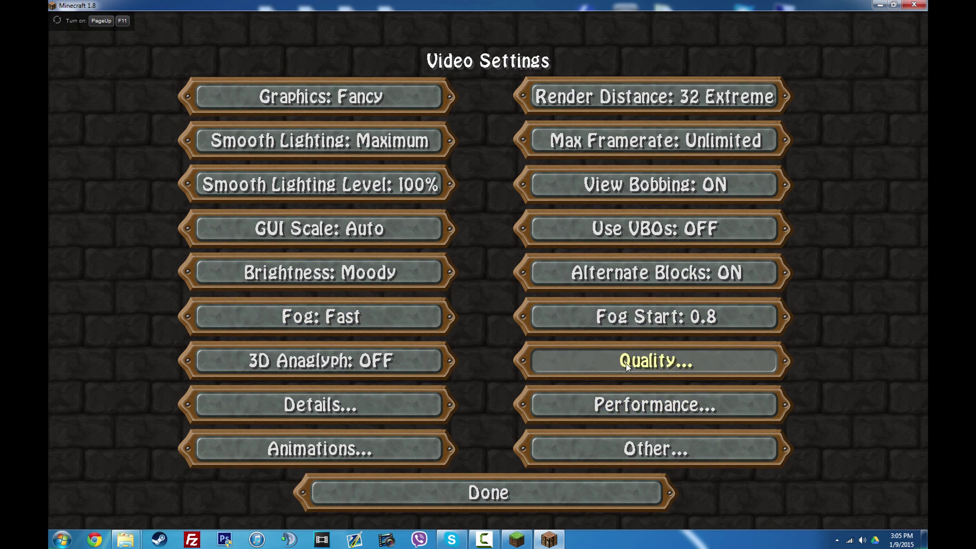
pyautogui.click(560, 349)
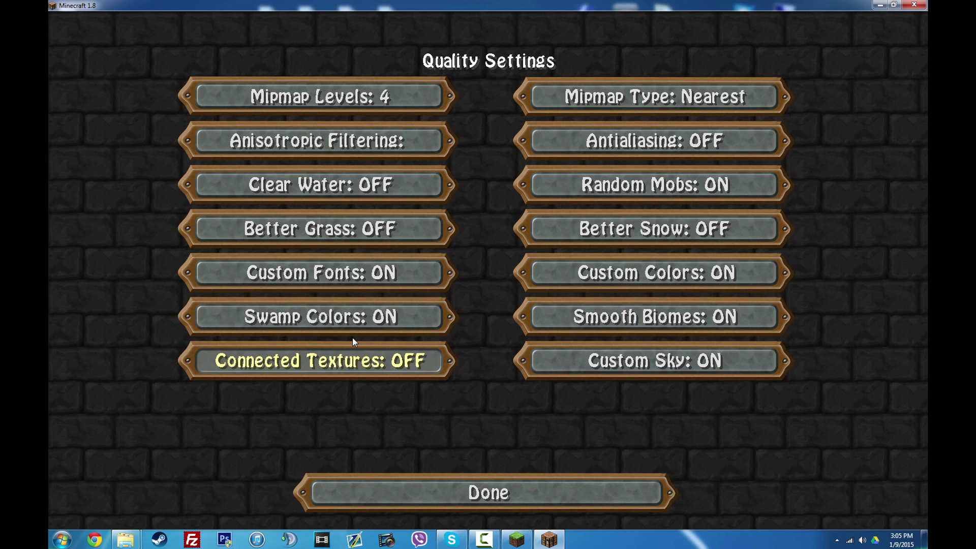
pyautogui.click(413, 352)
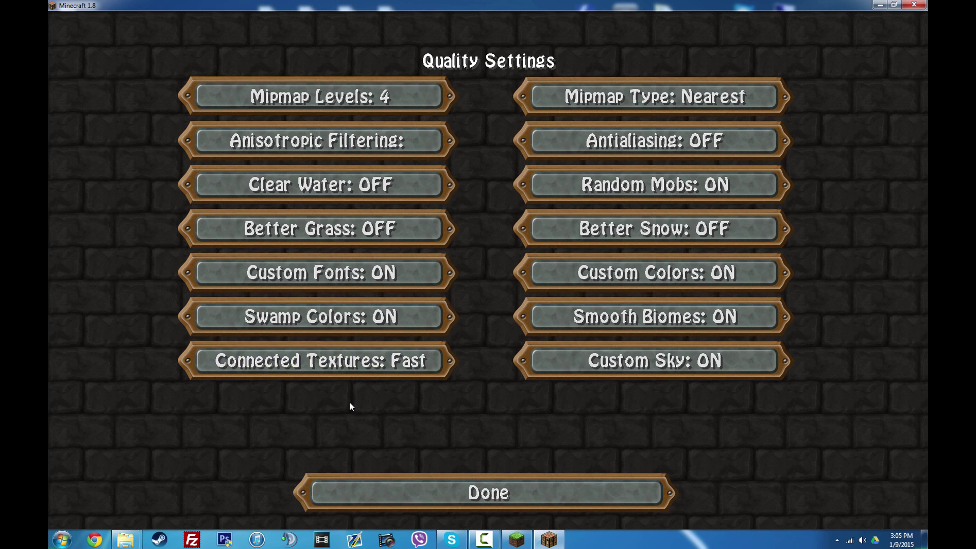
pyautogui.click(344, 365)
# Back out of the options menus and join a server from the Multiplayer list
pyautogui.click(476, 495)
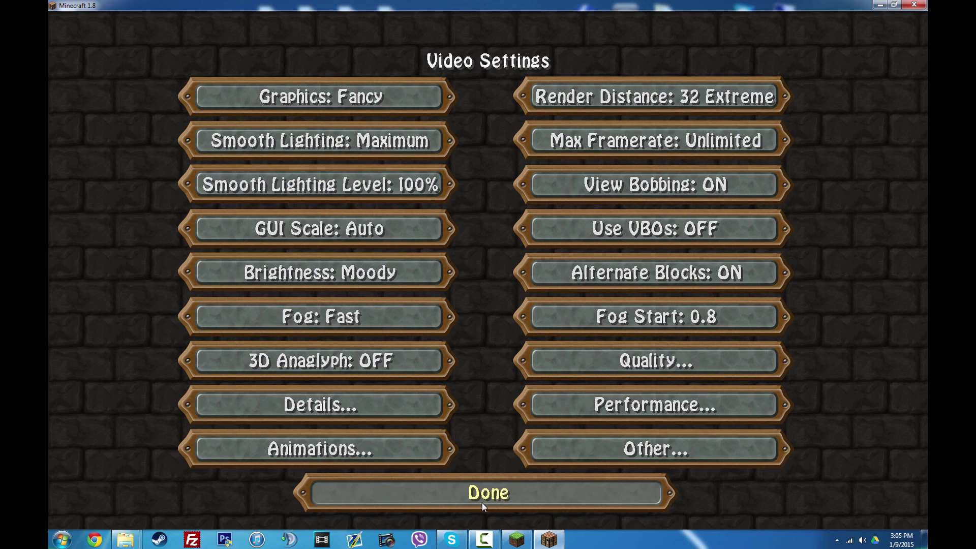
pyautogui.click(508, 487)
pyautogui.click(514, 466)
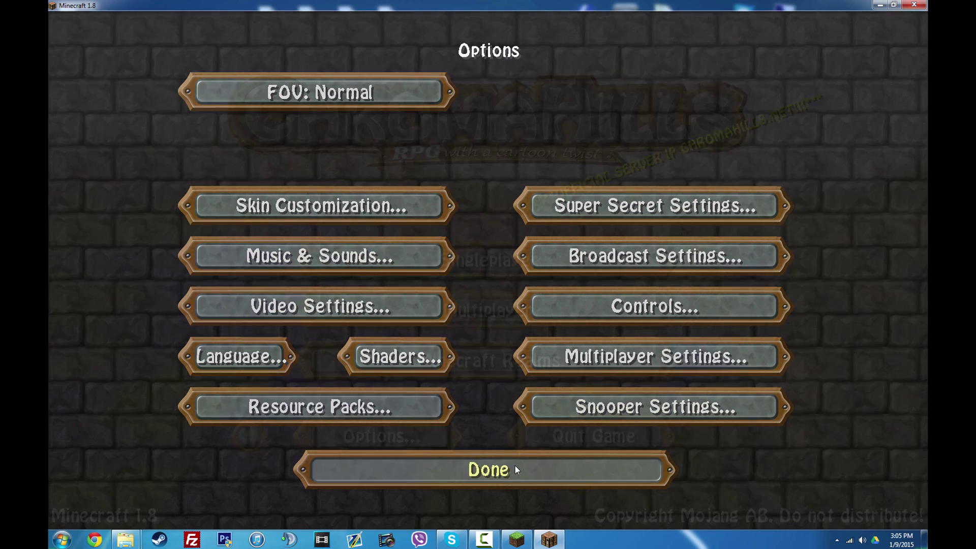
pyautogui.click(455, 311)
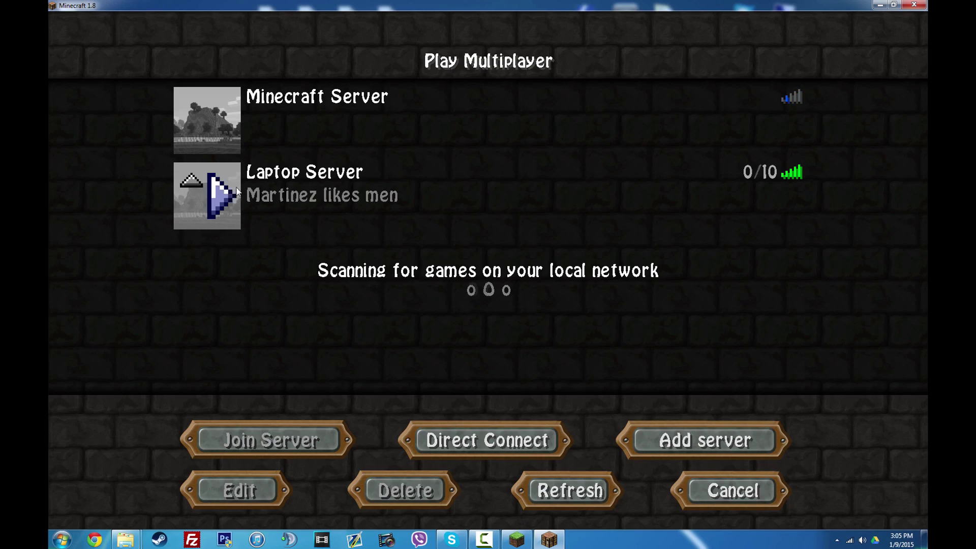
pyautogui.doubleClick(436, 213)
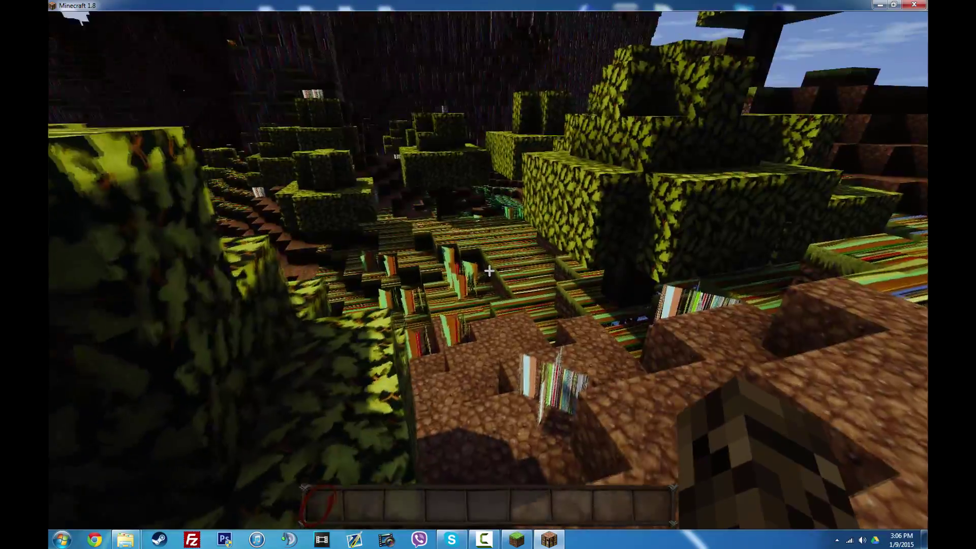
# Set Connected Textures to OFF in Quality settings and resume the game
pyautogui.press('Escape')
pyautogui.click(386, 326)
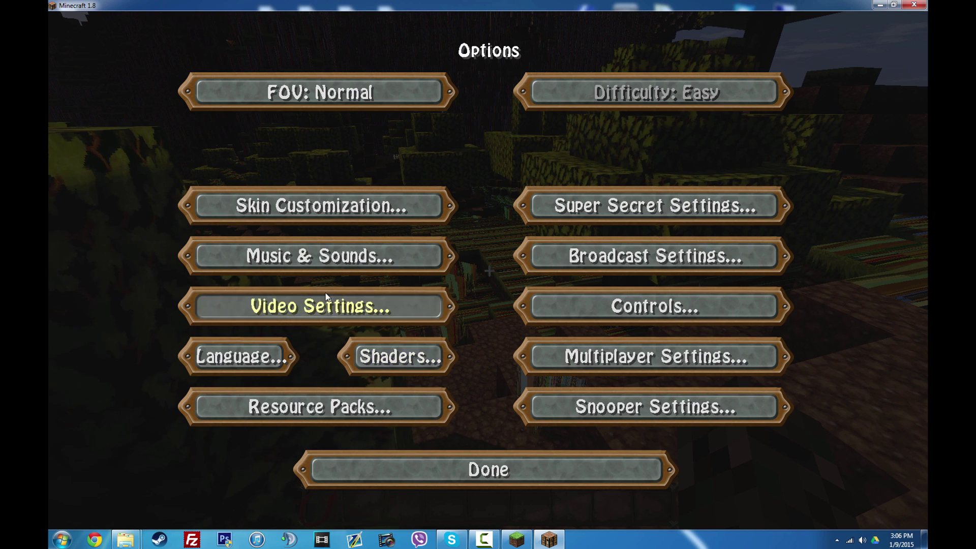
pyautogui.click(387, 308)
pyautogui.click(595, 363)
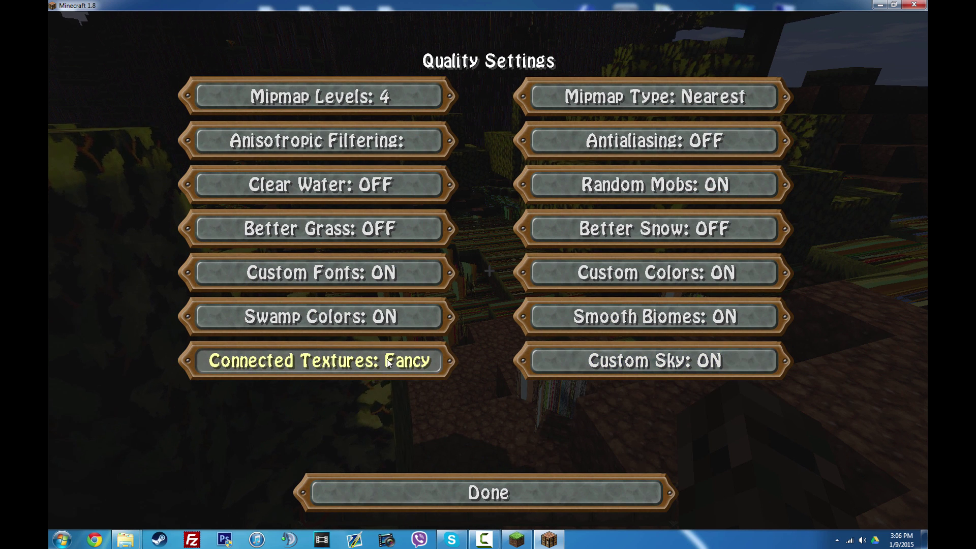
pyautogui.click(360, 364)
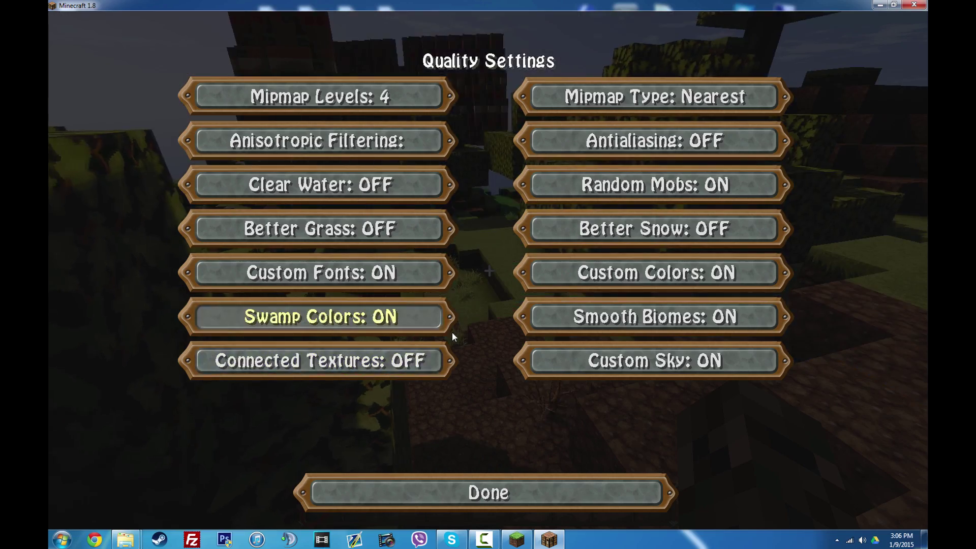
pyautogui.press('Escape')
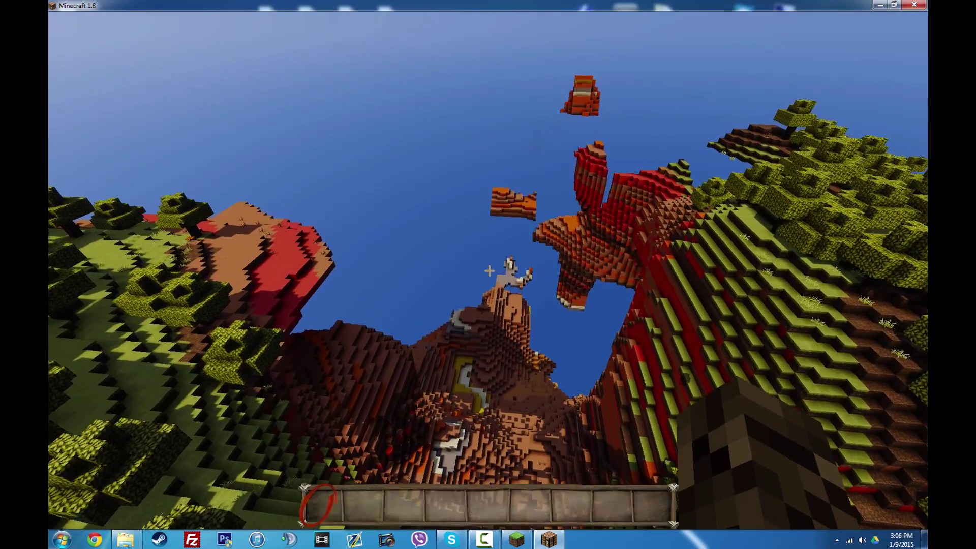
# Glance at Video Settings from the pause menu and return to the game
pyautogui.press('Escape')
pyautogui.click(456, 336)
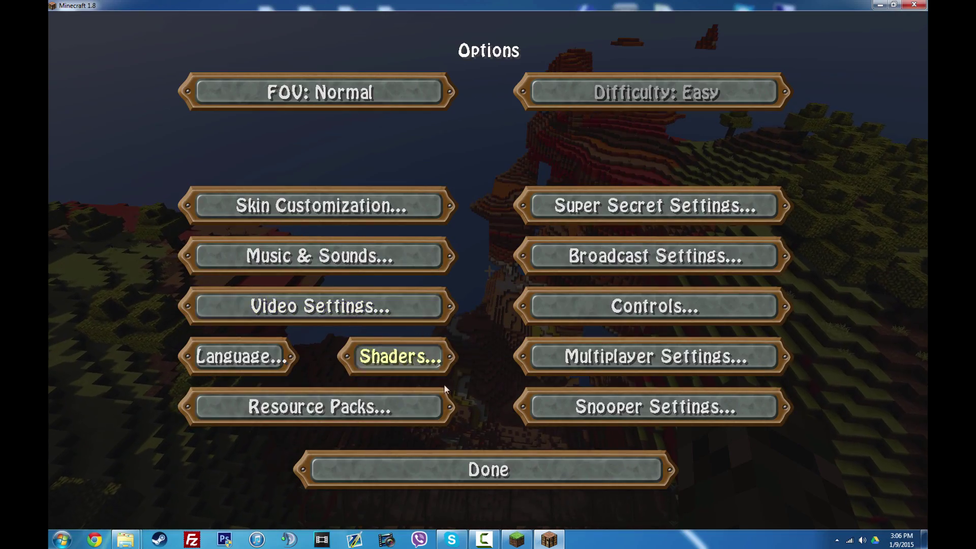
pyautogui.click(385, 309)
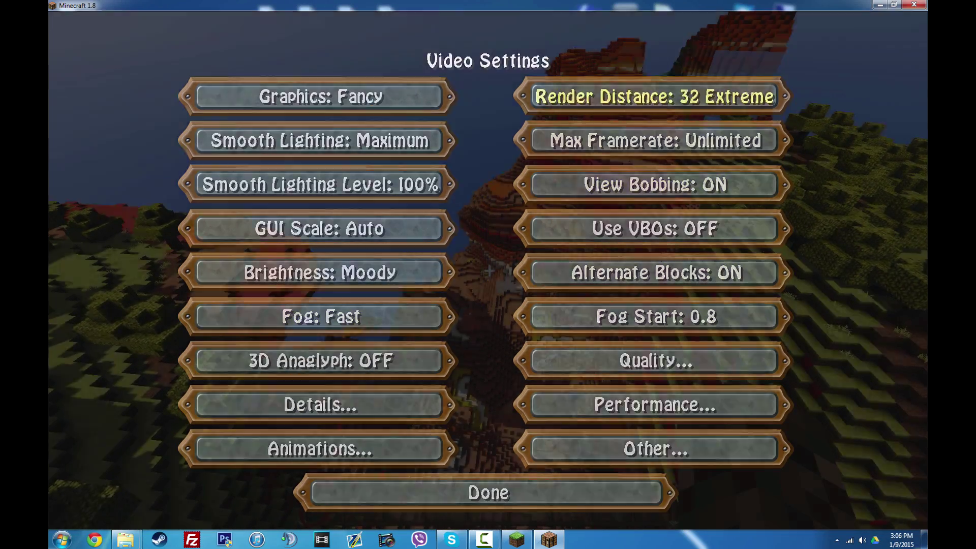
pyautogui.press('Escape')
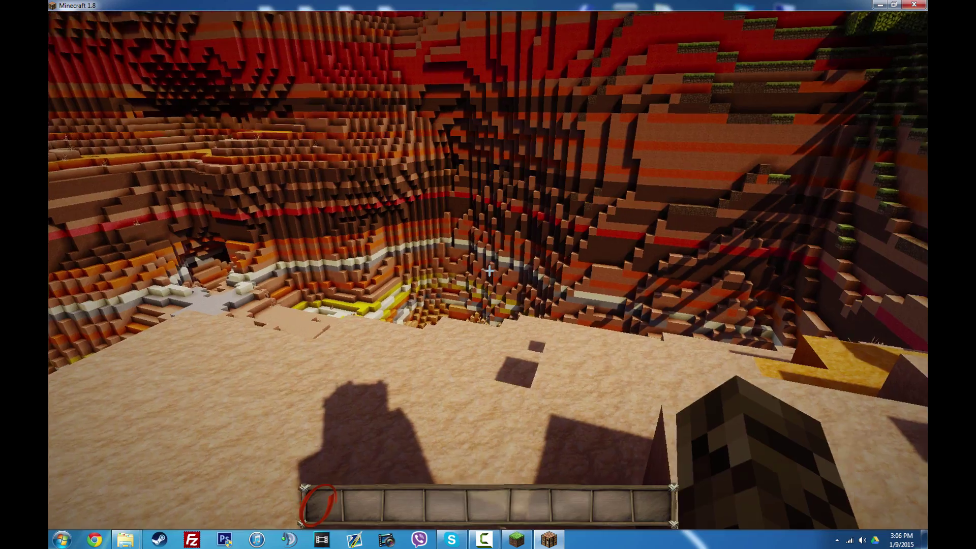
# Try the MrMeep_x3s v04.0 RC4 pack, then switch to SEUS-v10.1-Ultra
pyautogui.press('Escape')
pyautogui.click(384, 326)
pyautogui.click(394, 353)
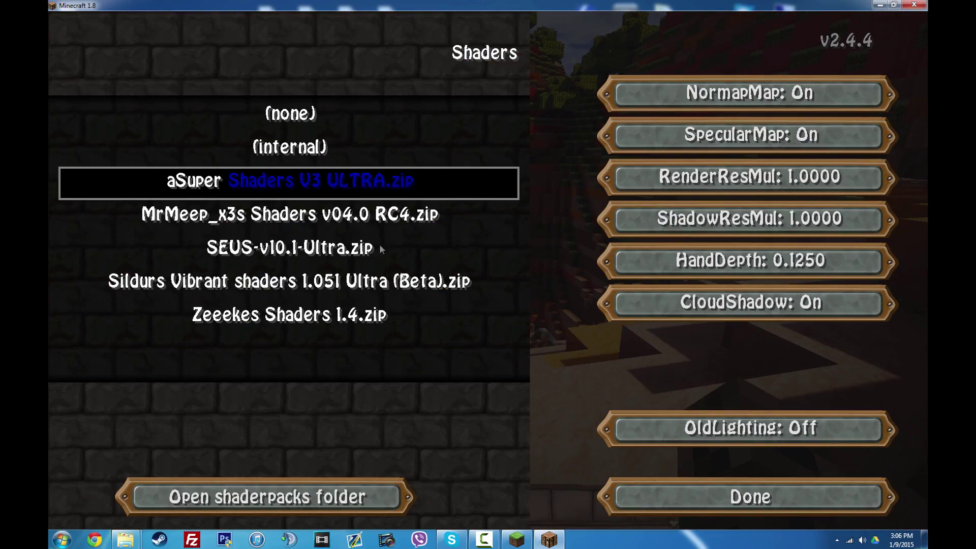
pyautogui.click(334, 215)
pyautogui.click(334, 261)
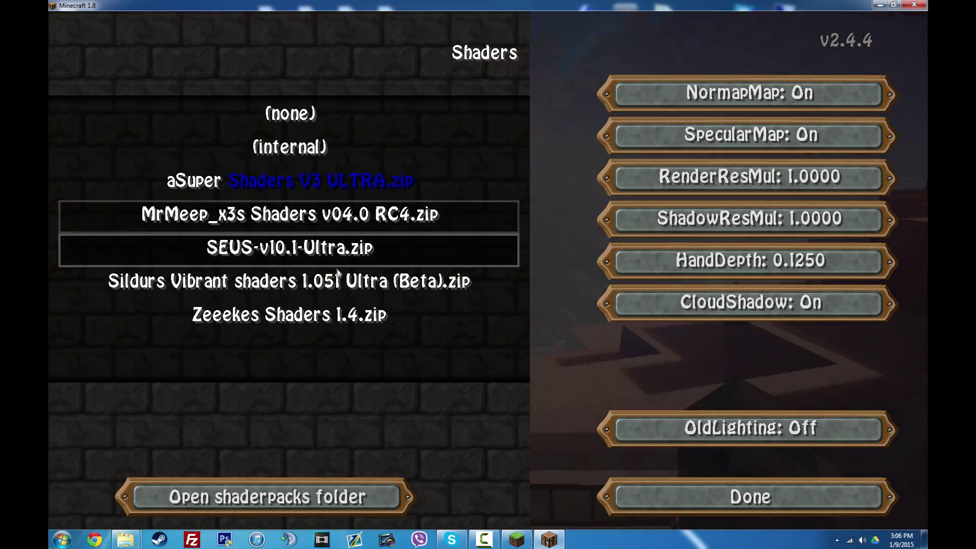
pyautogui.press('Escape')
pyautogui.press('Escape')
# Switch the shader pack back to aSuper Shaders V3 ULTRA and reopen Options
pyautogui.click(391, 323)
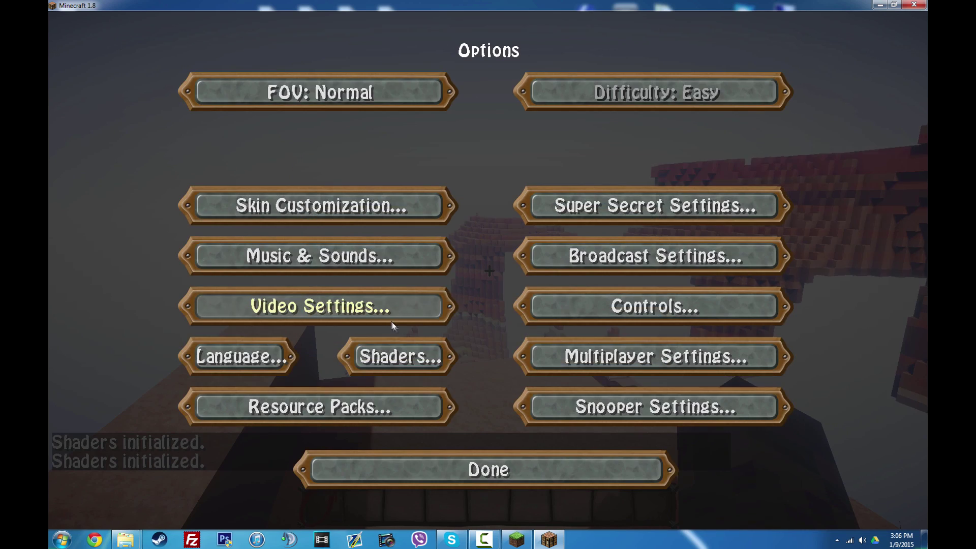
pyautogui.click(410, 356)
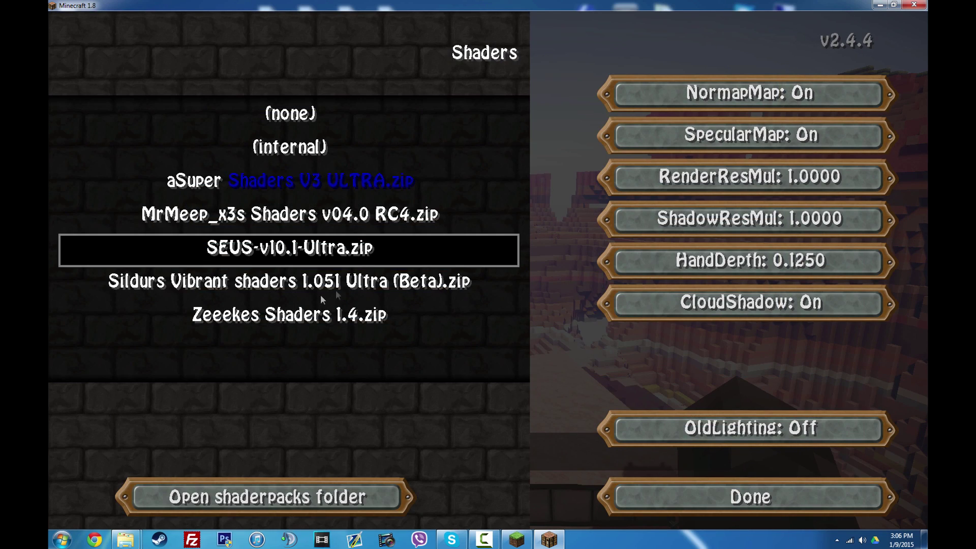
pyautogui.click(300, 186)
pyautogui.press('Escape')
pyautogui.press('Escape')
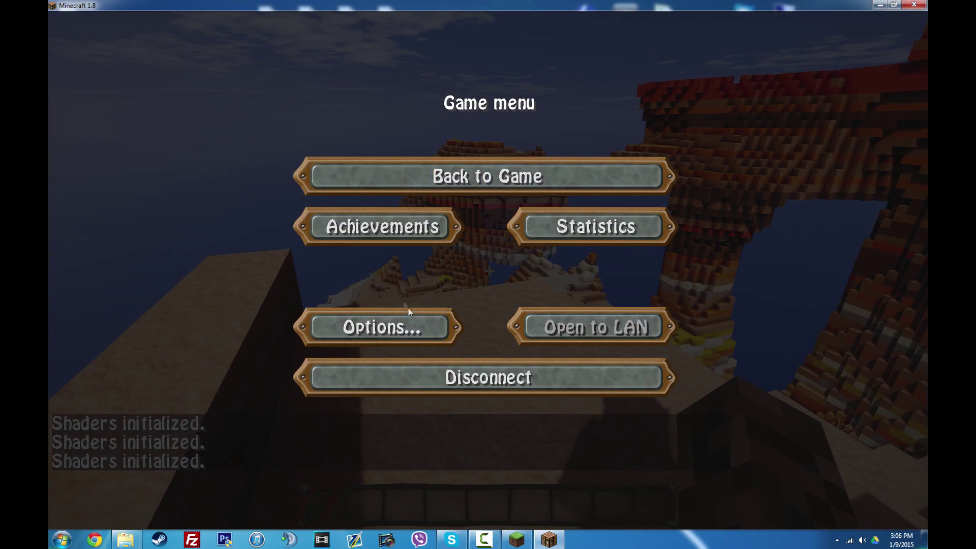
pyautogui.click(401, 321)
# Review the Quality, Performance and Details pages of Minecraft's Video Settings
pyautogui.click(376, 310)
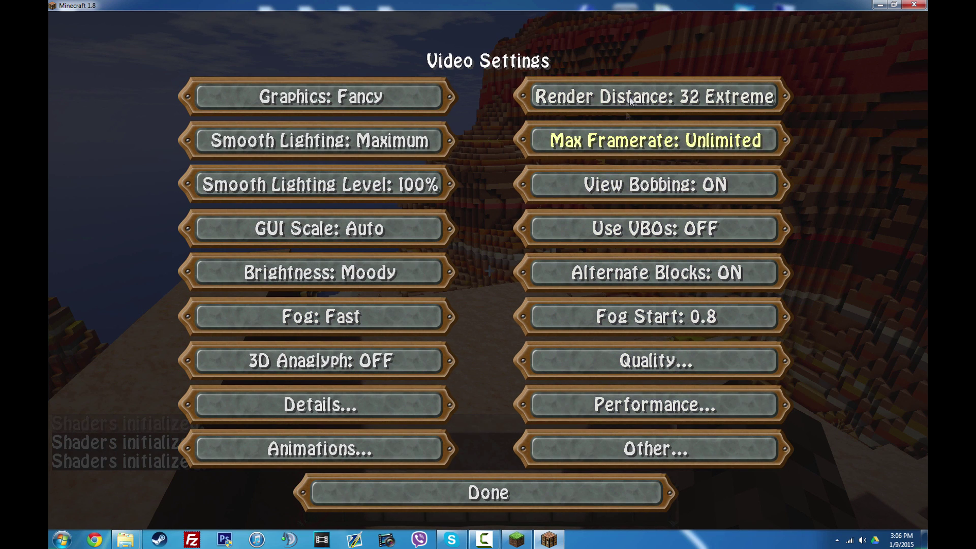
pyautogui.click(547, 364)
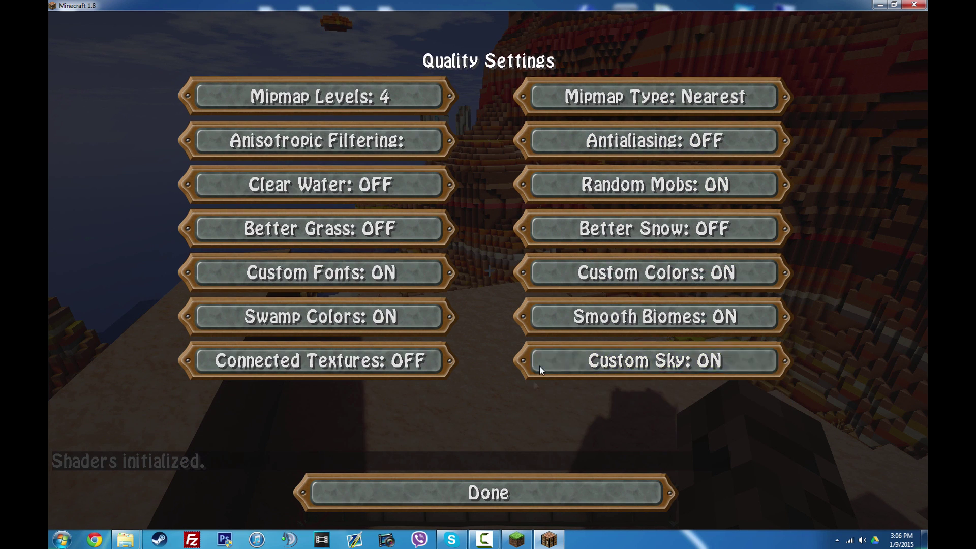
pyautogui.click(539, 506)
pyautogui.click(605, 407)
pyautogui.click(585, 492)
pyautogui.click(343, 404)
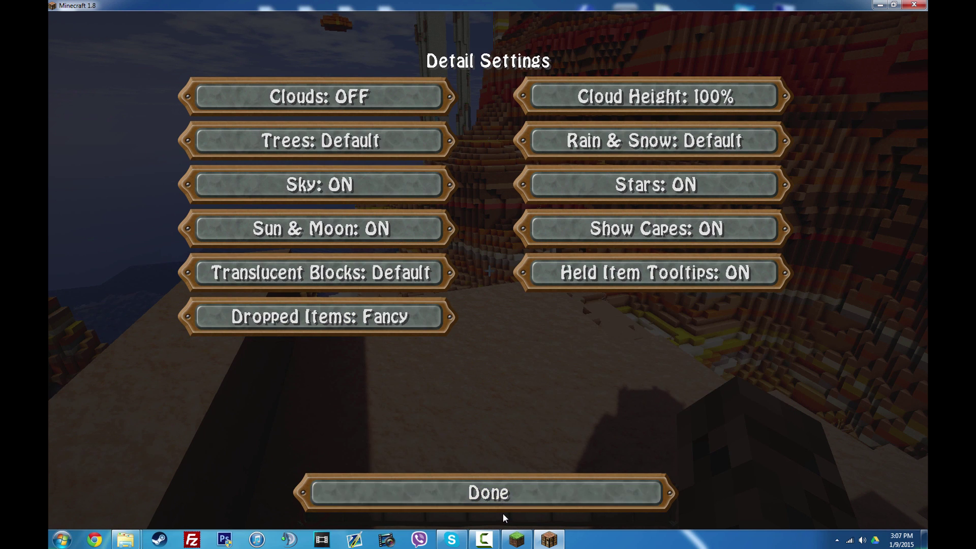
pyautogui.click(455, 493)
# Review the Animations and Other pages, then return to Quality with Connected Textures OFF
pyautogui.click(326, 449)
pyautogui.click(624, 496)
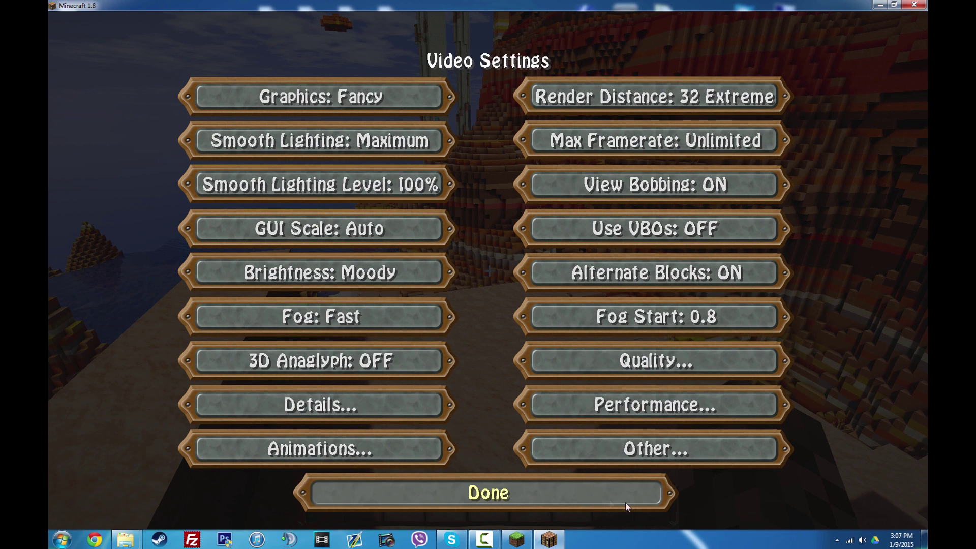
pyautogui.click(628, 451)
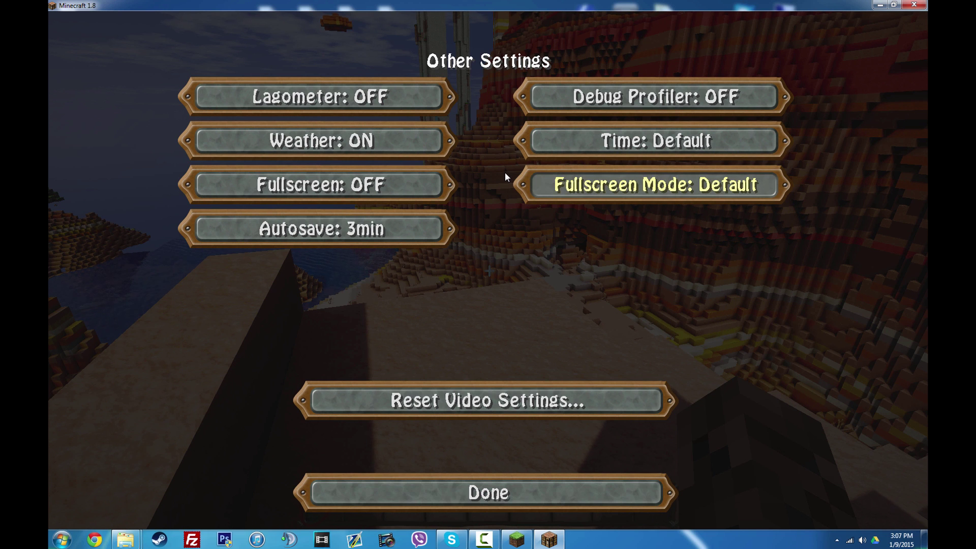
pyautogui.click(478, 492)
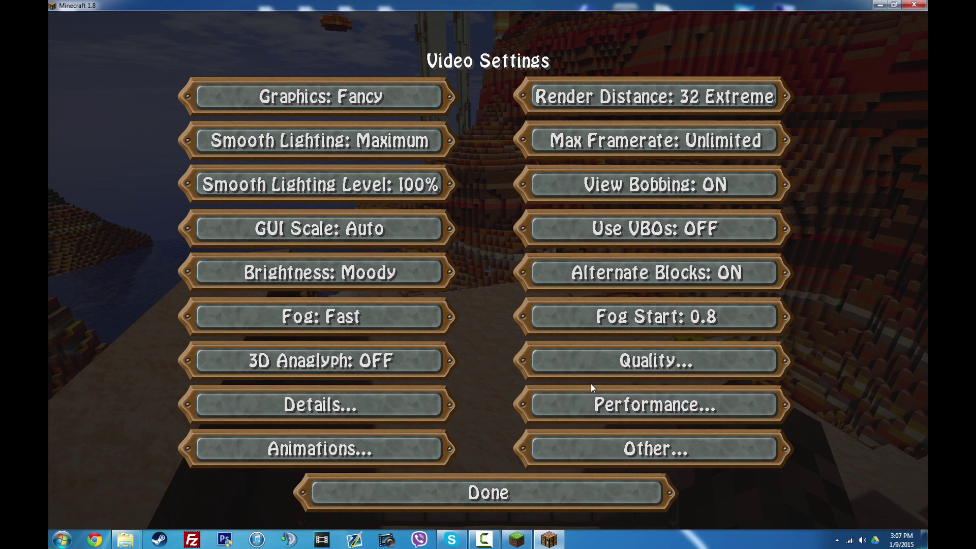
pyautogui.click(588, 368)
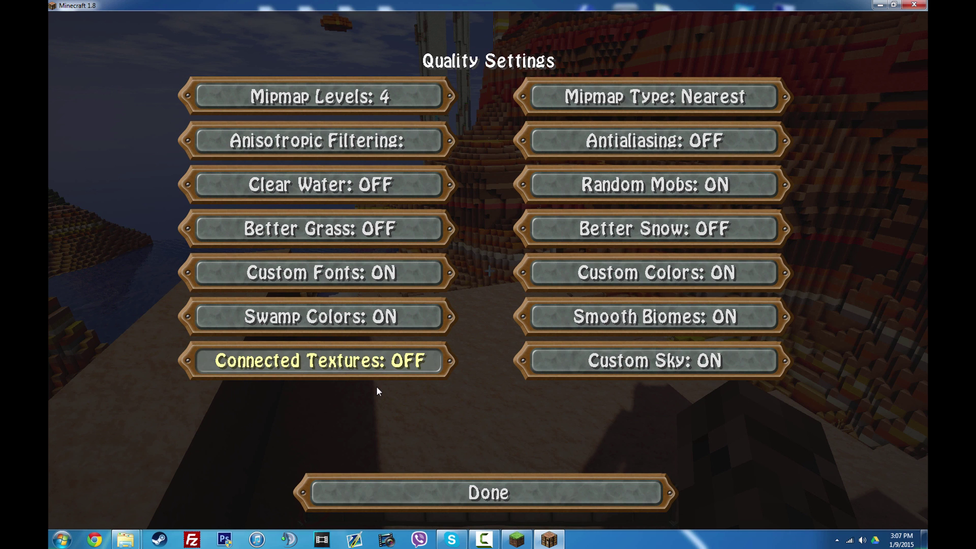
pyautogui.click(362, 356)
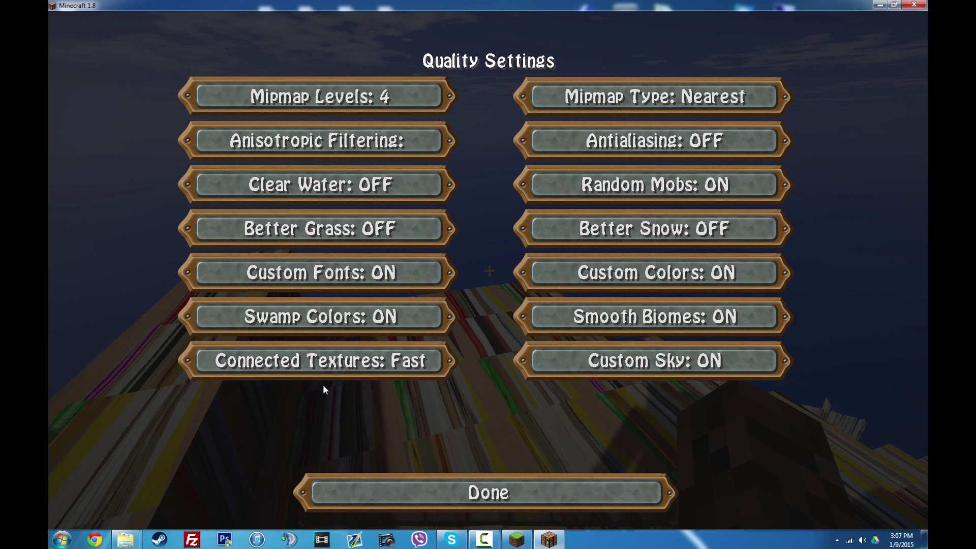
pyautogui.click(377, 372)
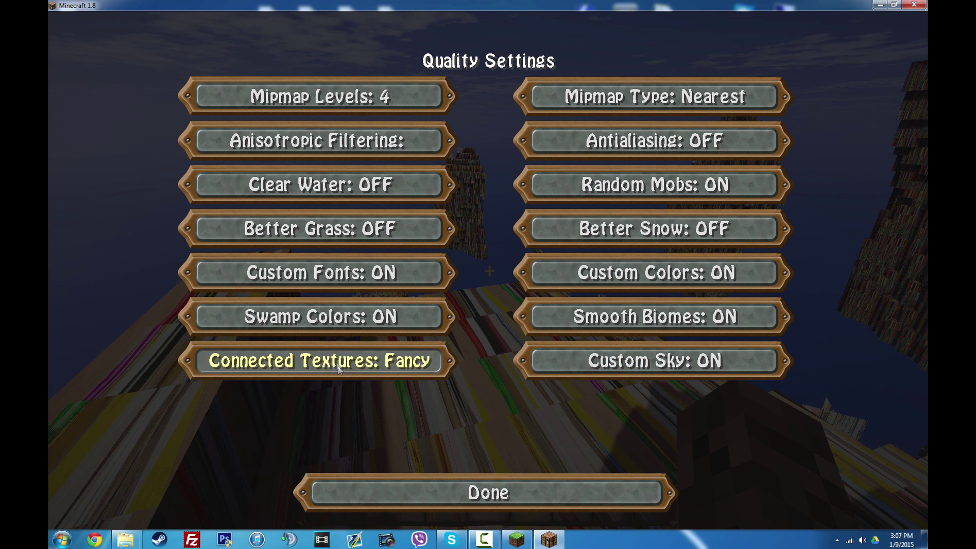
pyautogui.click(441, 418)
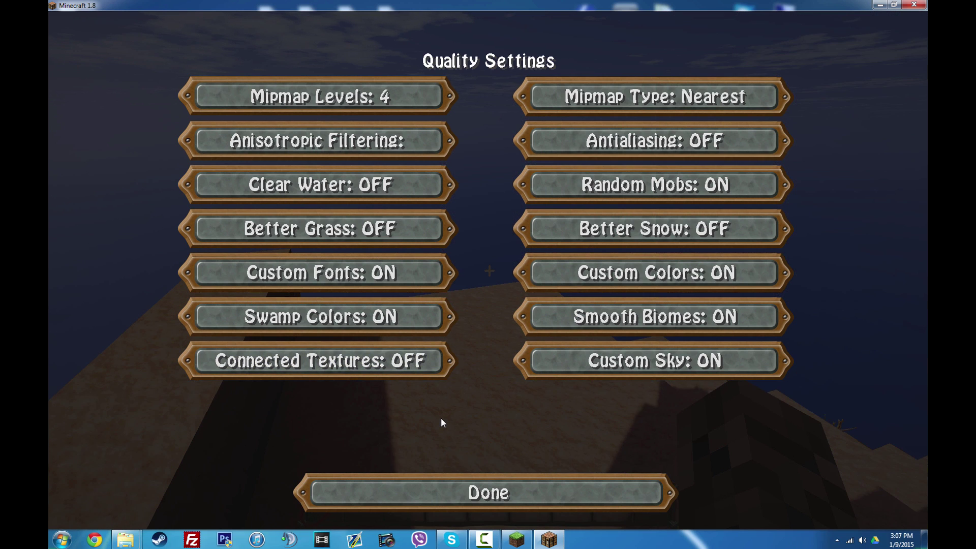